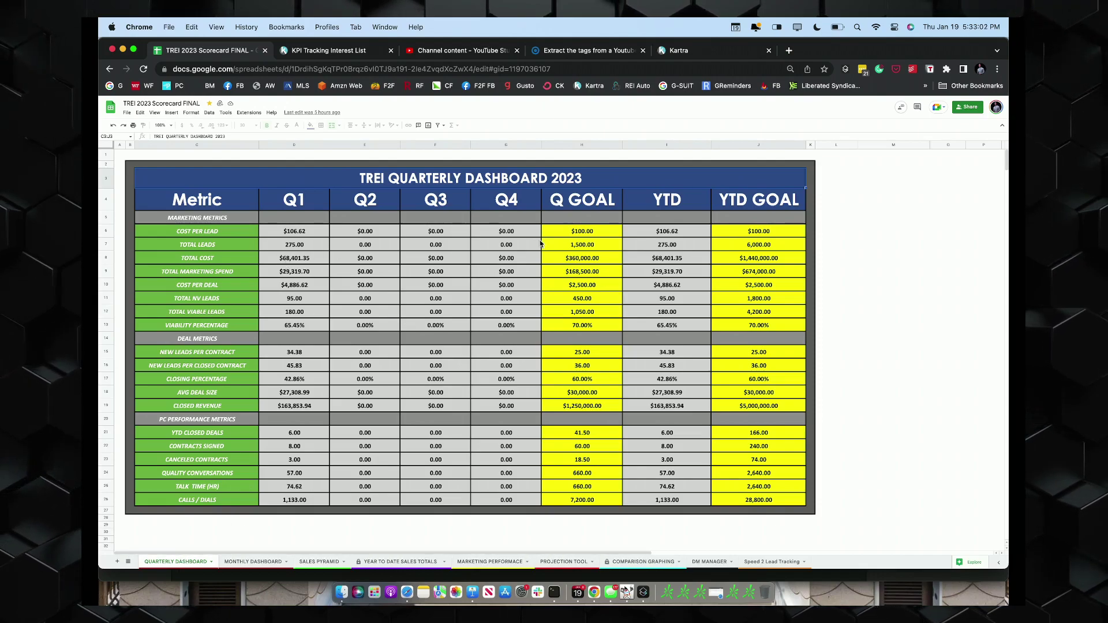
Step through the Monthly Dashboard, Sales Pyramid and Year To Date Sales Totals sheets to Marketing Performance
click(253, 561)
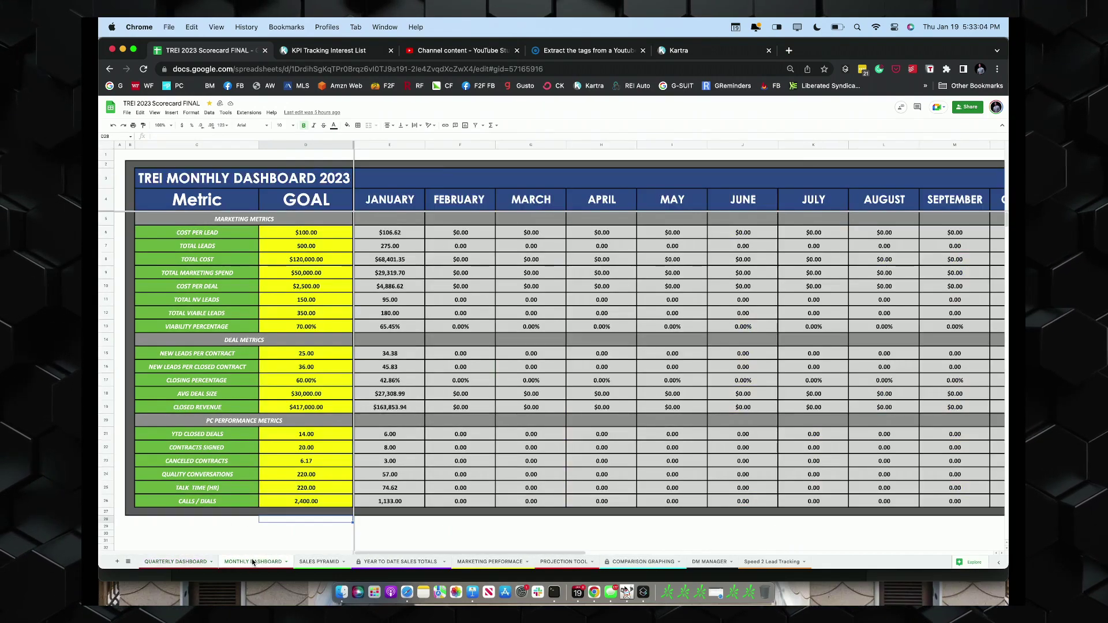
scroll(456, 393, right, 10)
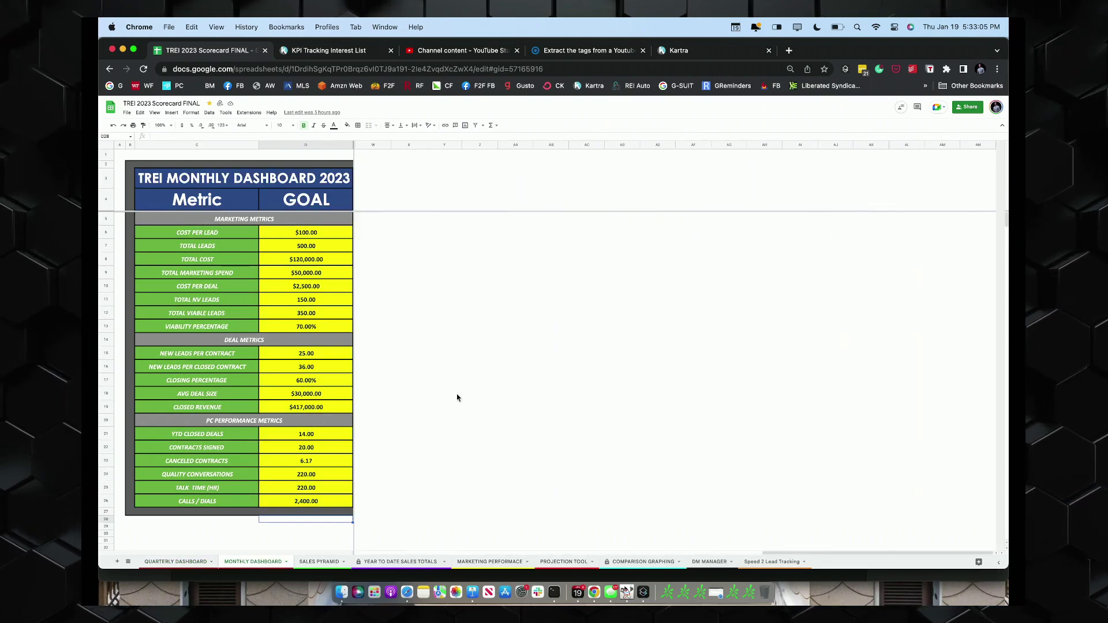
scroll(456, 394, left, 15)
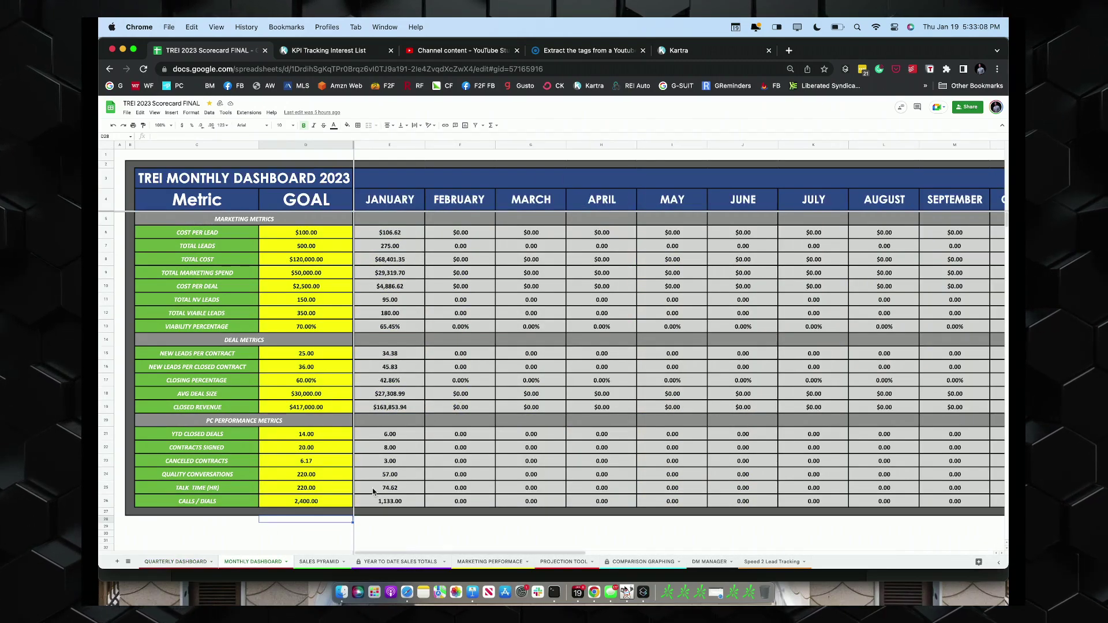
click(319, 561)
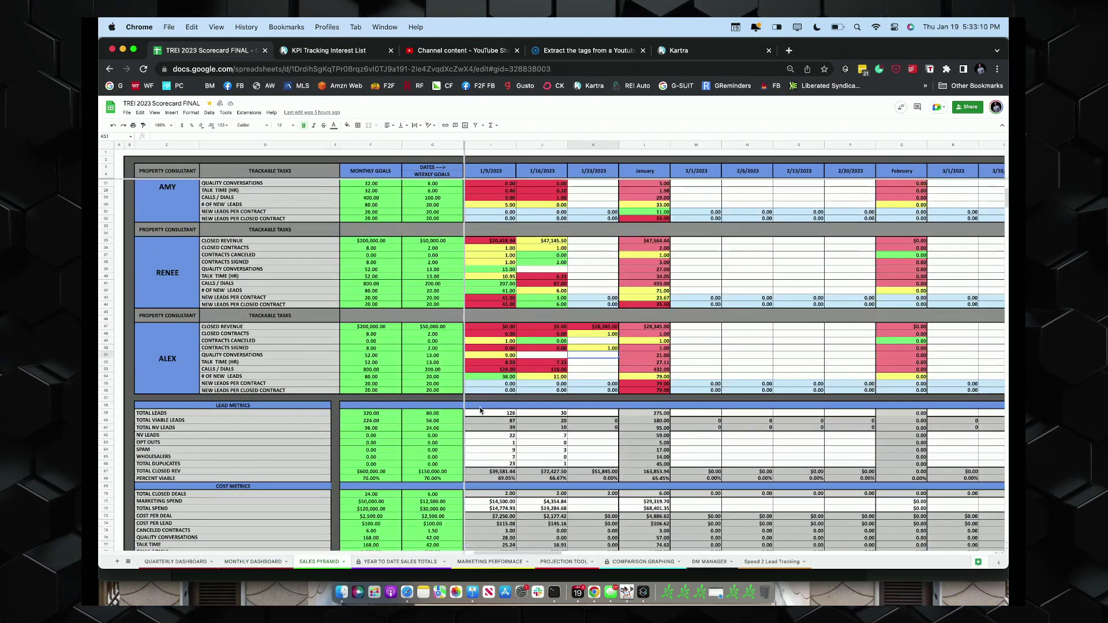
scroll(480, 410, up, 5)
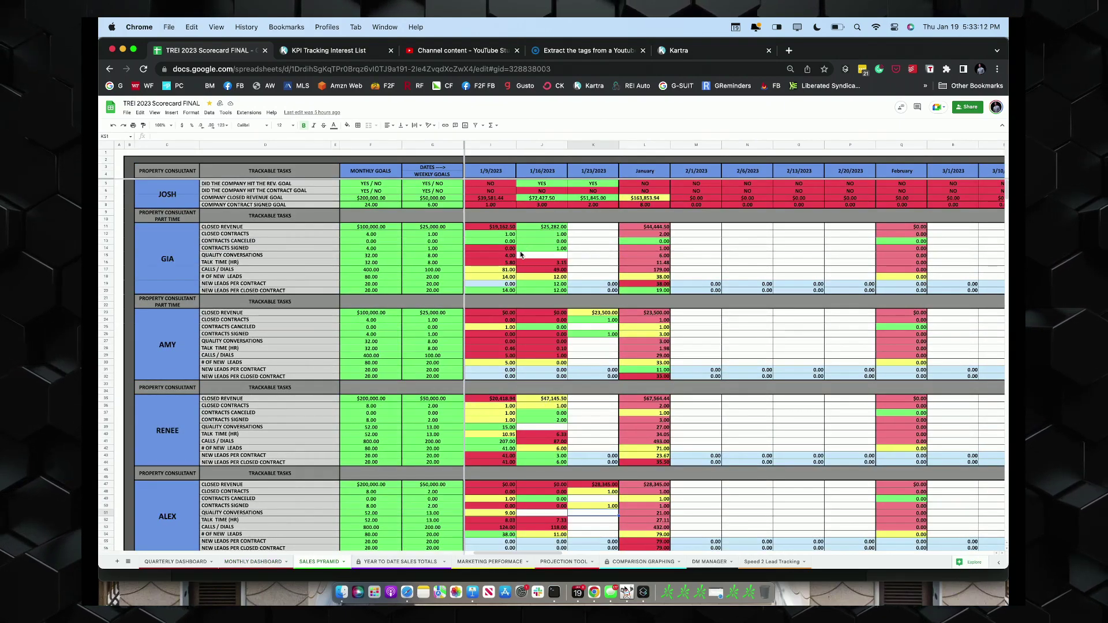
click(404, 562)
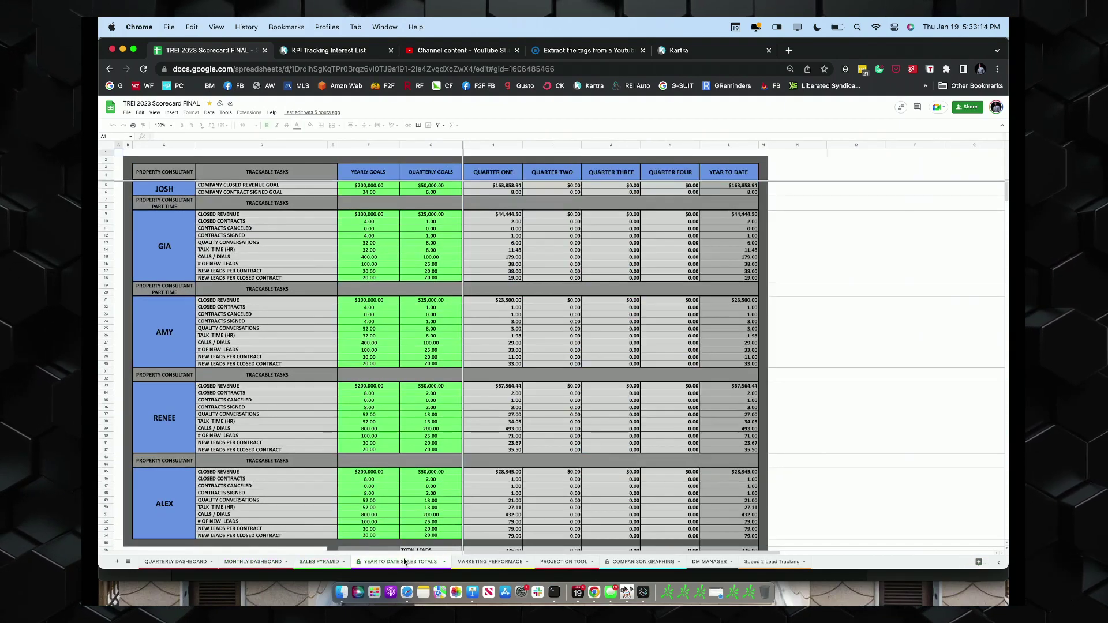
click(489, 561)
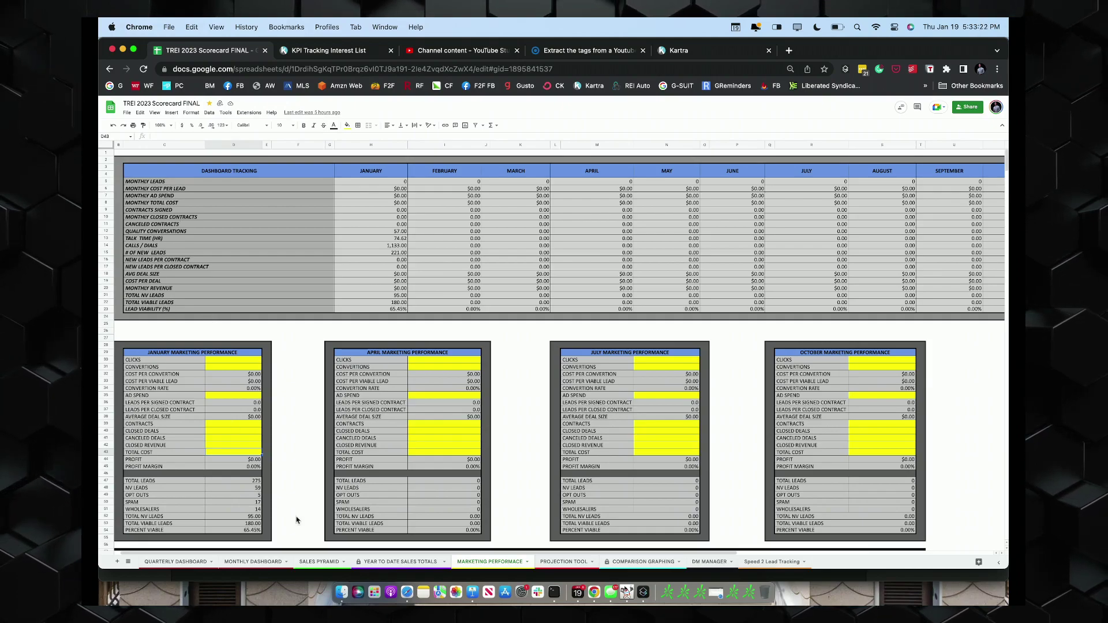
Open the Projection Tool sheet and scan its YTD and Current Month Team Projections panels
click(563, 562)
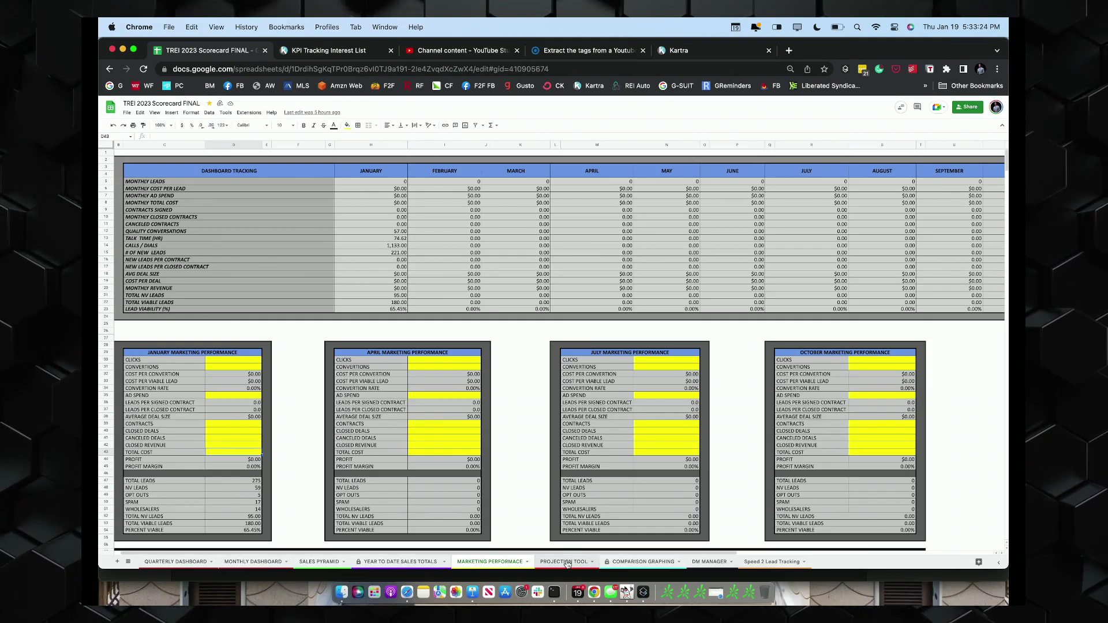
scroll(445, 290, up, 5)
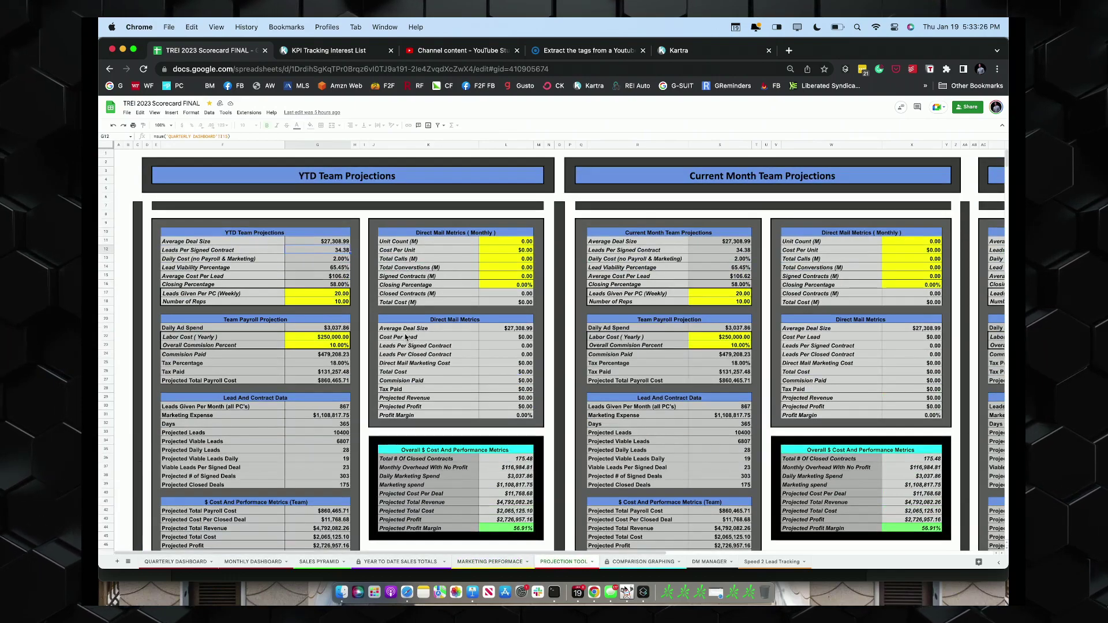
scroll(310, 289, down, 3)
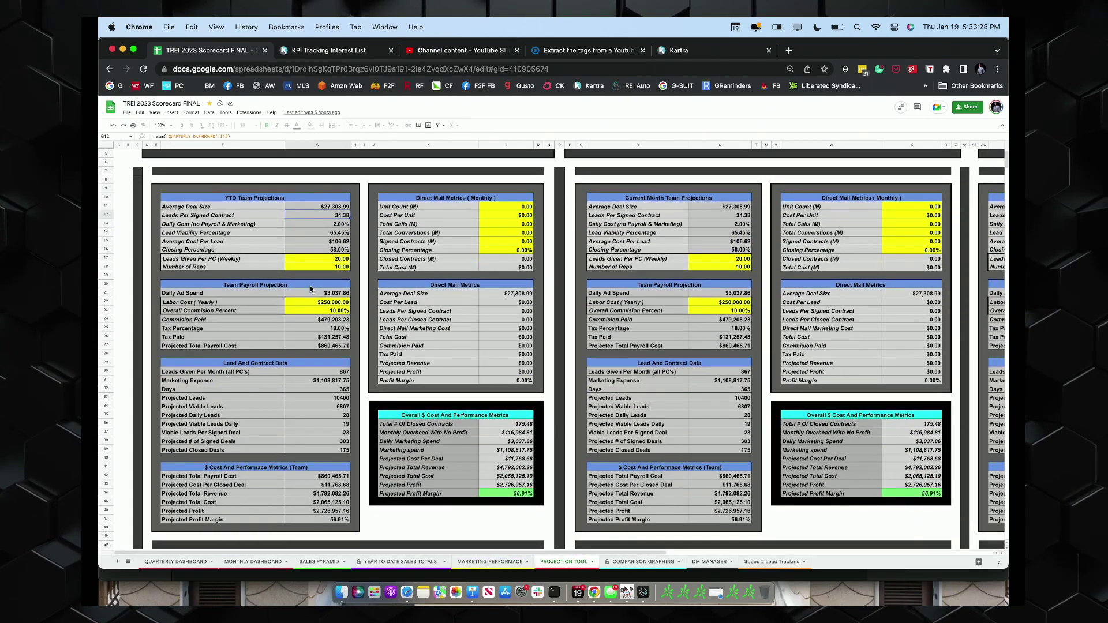
scroll(307, 265, up, 3)
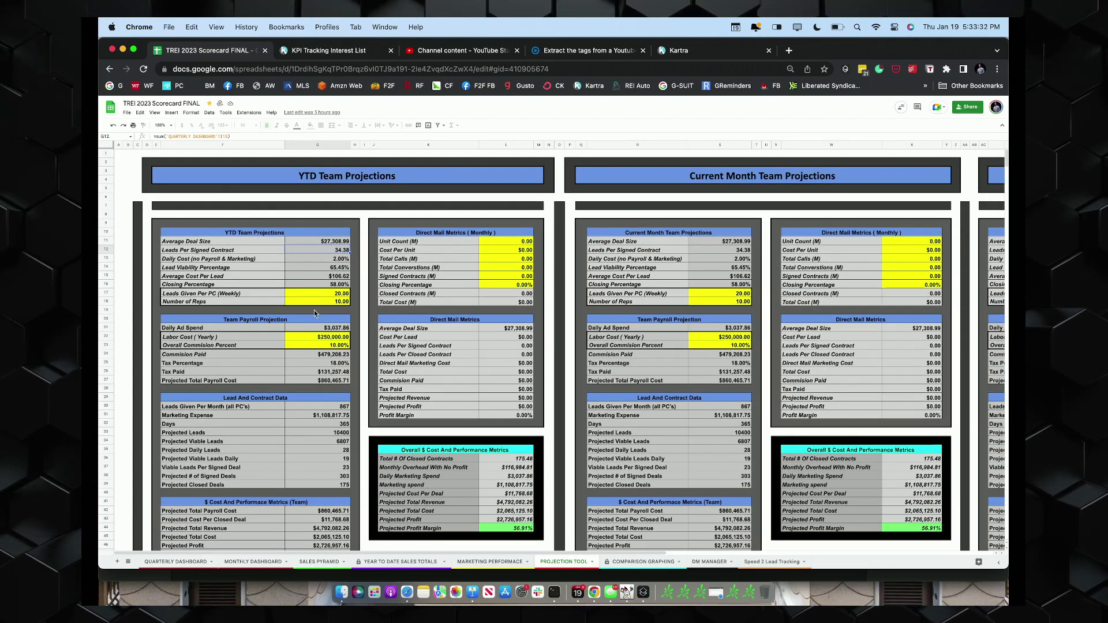
scroll(315, 313, down, 3)
scroll(404, 427, up, 3)
scroll(404, 428, right, 1)
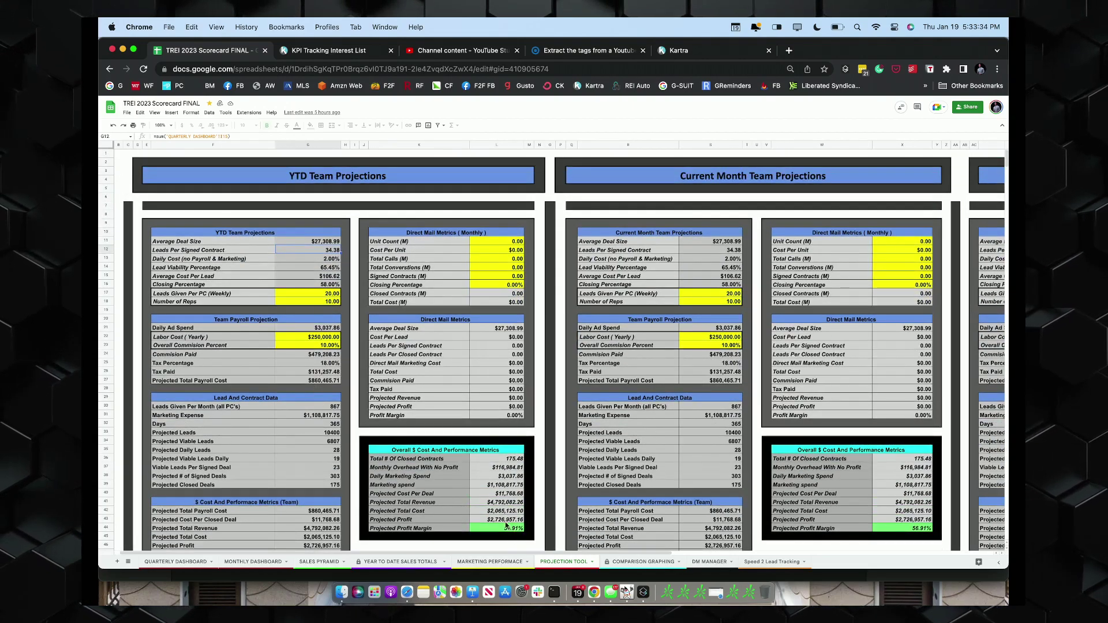
scroll(292, 330, left, 1)
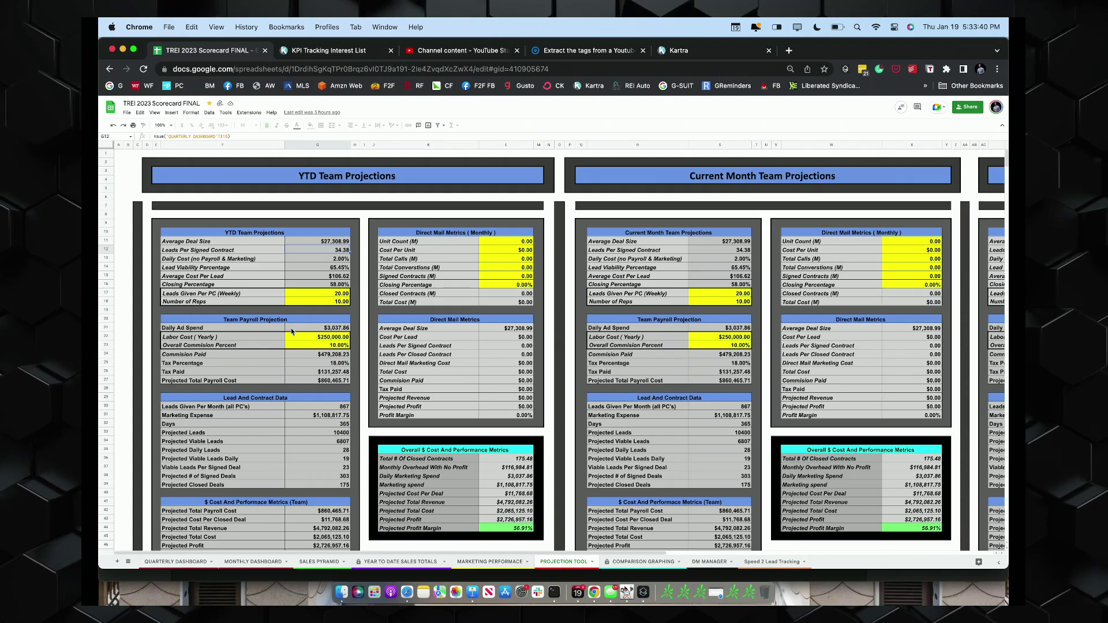
Glance back at Monthly Dashboard and Marketing Performance, then re-examine the Projection Tool's pipeline revenue tables
click(253, 562)
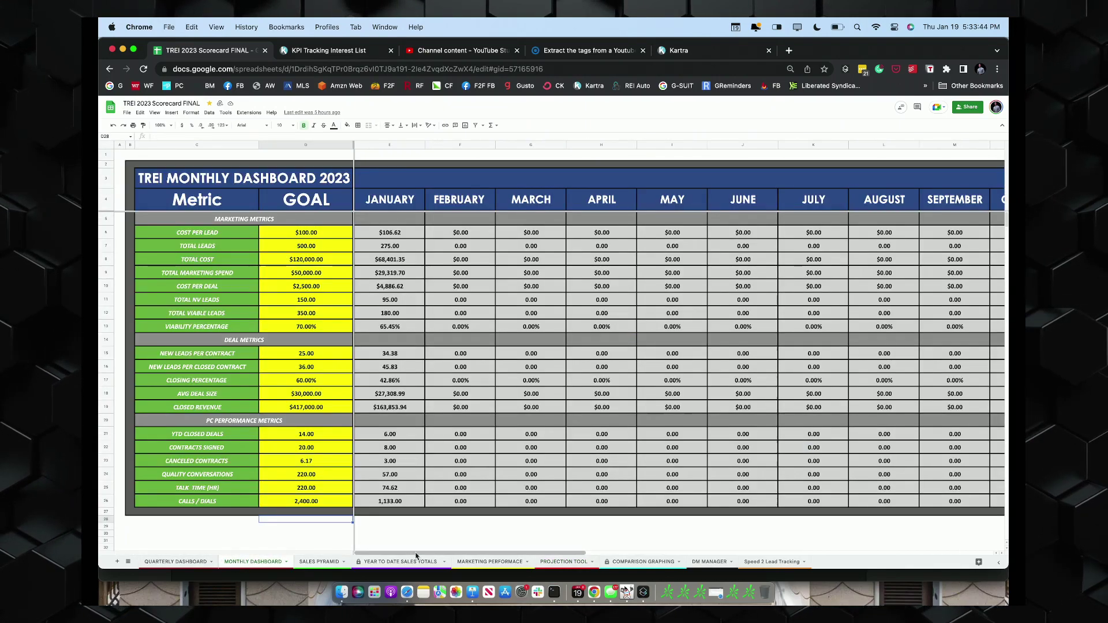
click(490, 563)
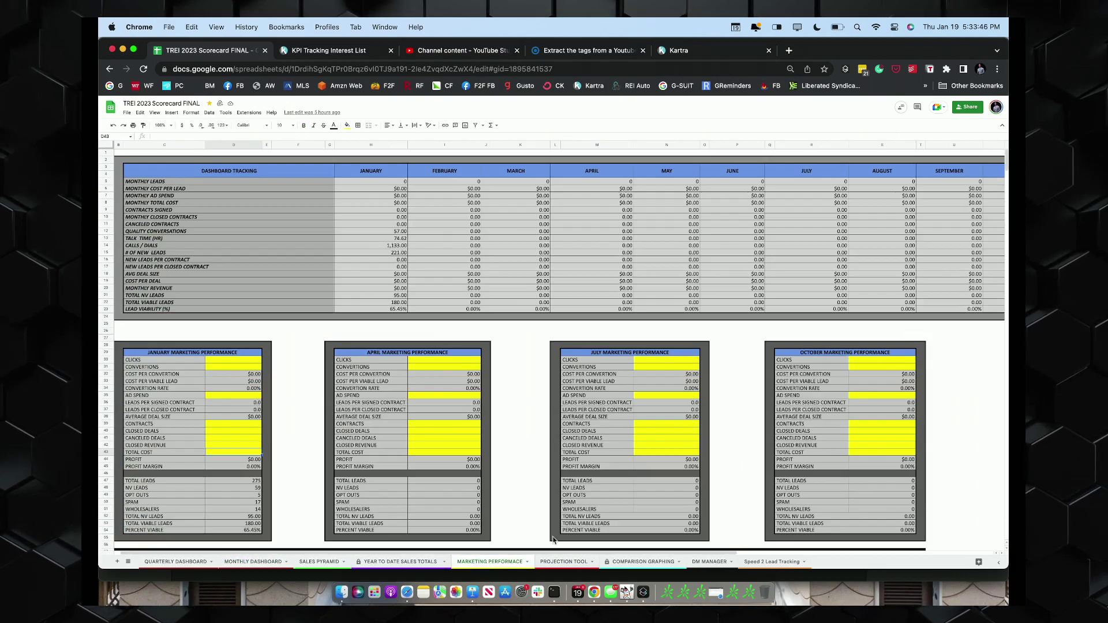
click(560, 562)
scroll(337, 383, down, 5)
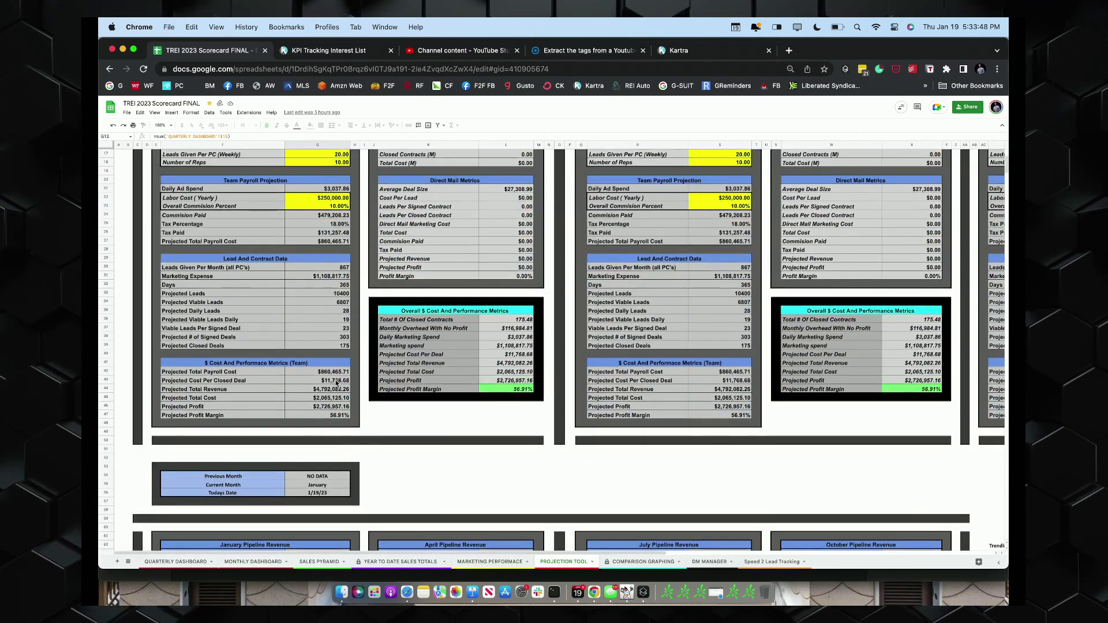
scroll(337, 383, up, 3)
scroll(337, 383, up, 1)
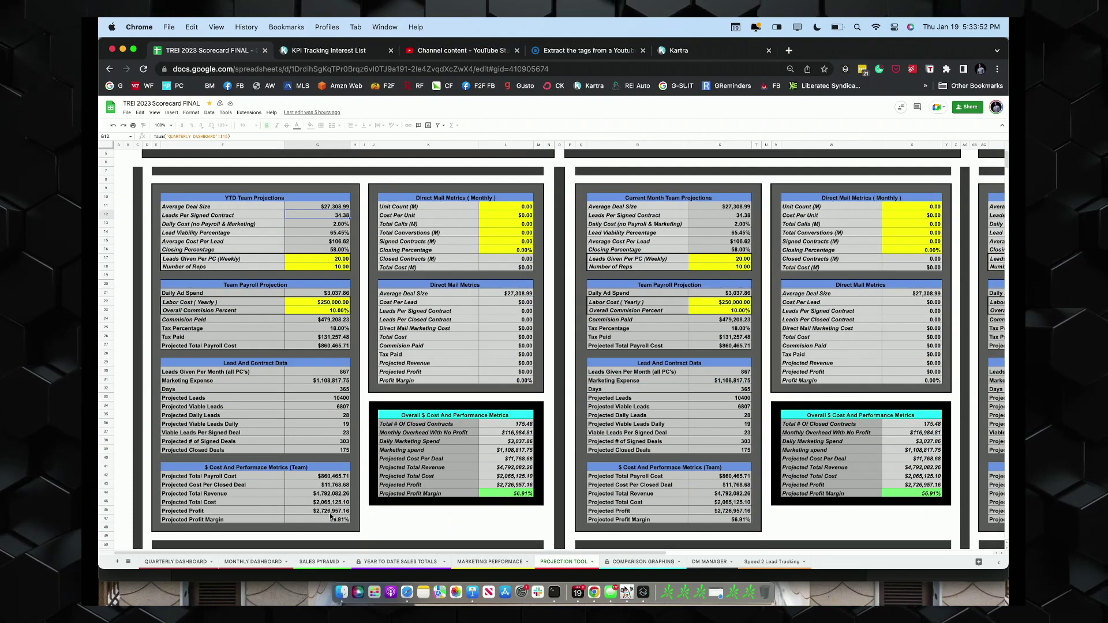
scroll(324, 438, up, 2)
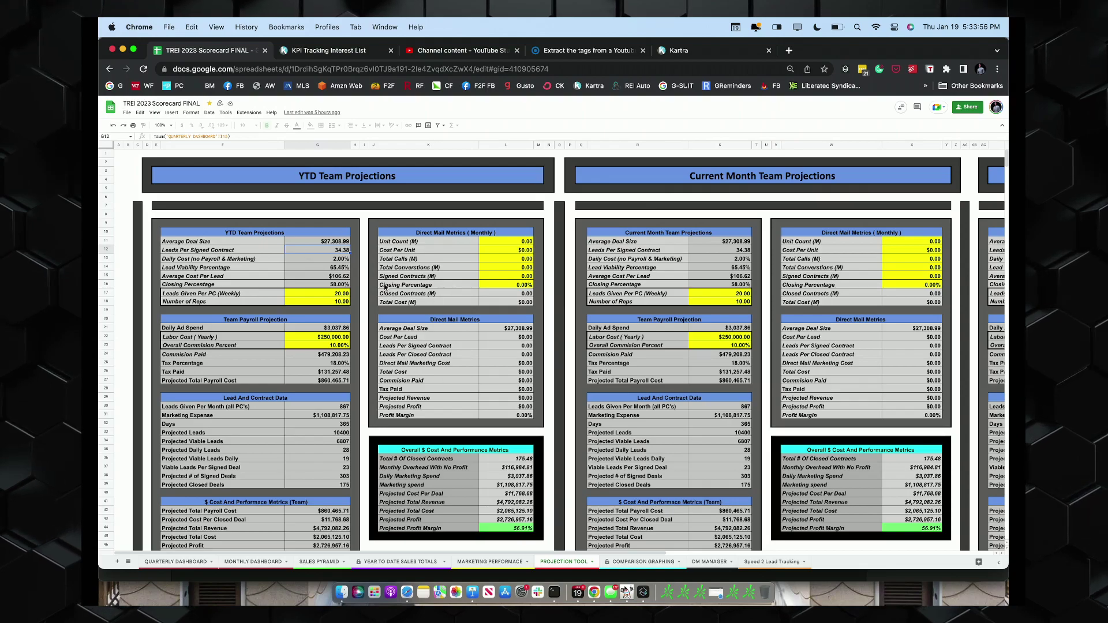
scroll(704, 348, right, 1)
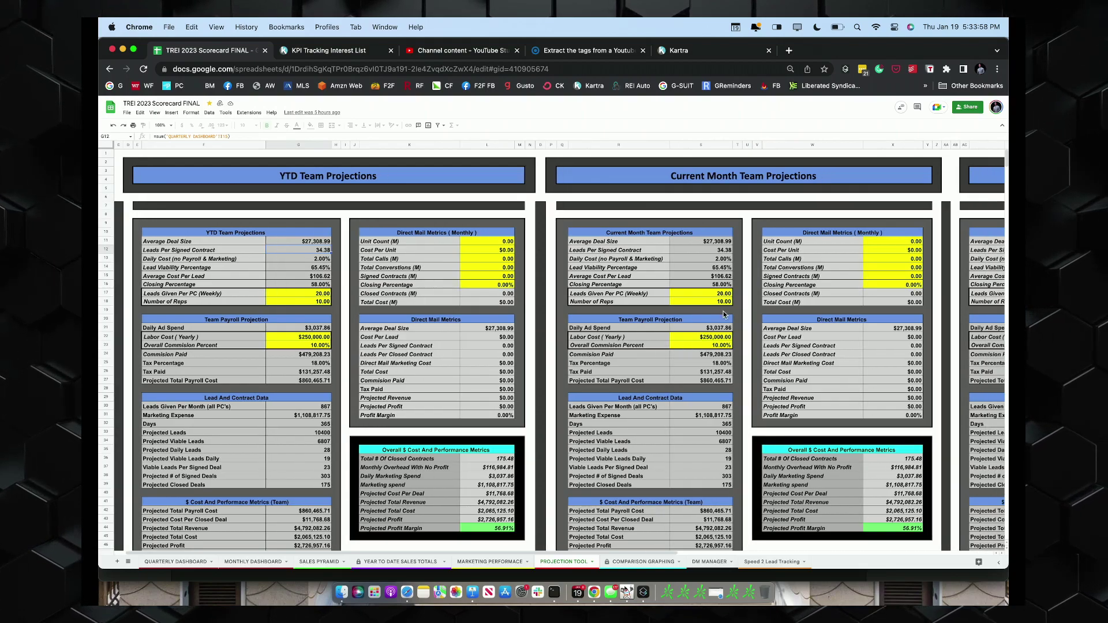
scroll(722, 311, right, 15)
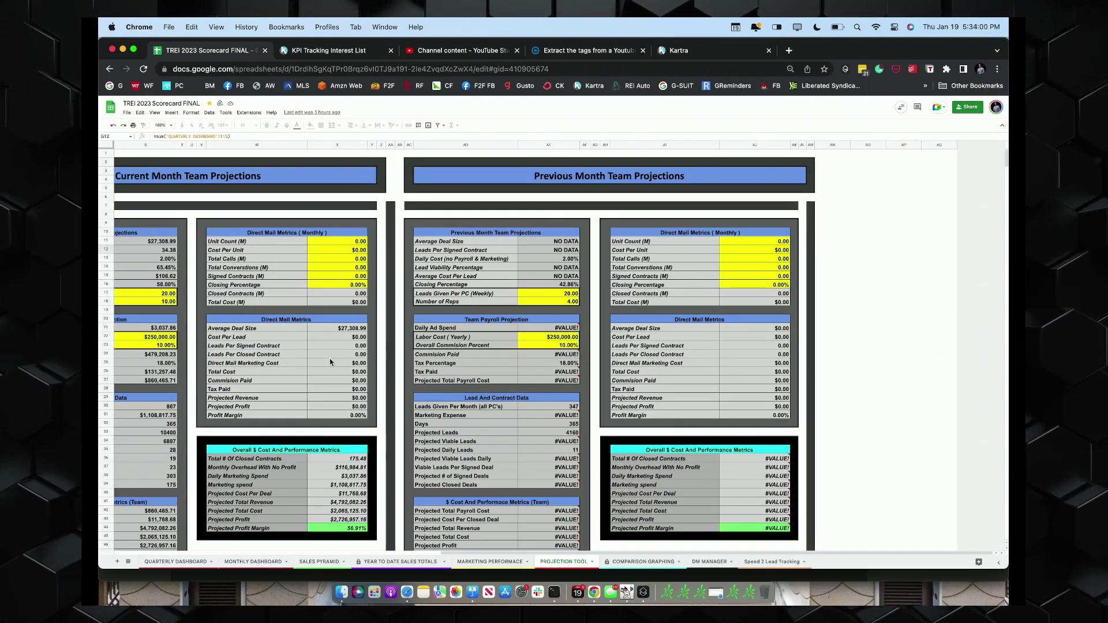
scroll(521, 353, left, 15)
scroll(521, 356, down, 5)
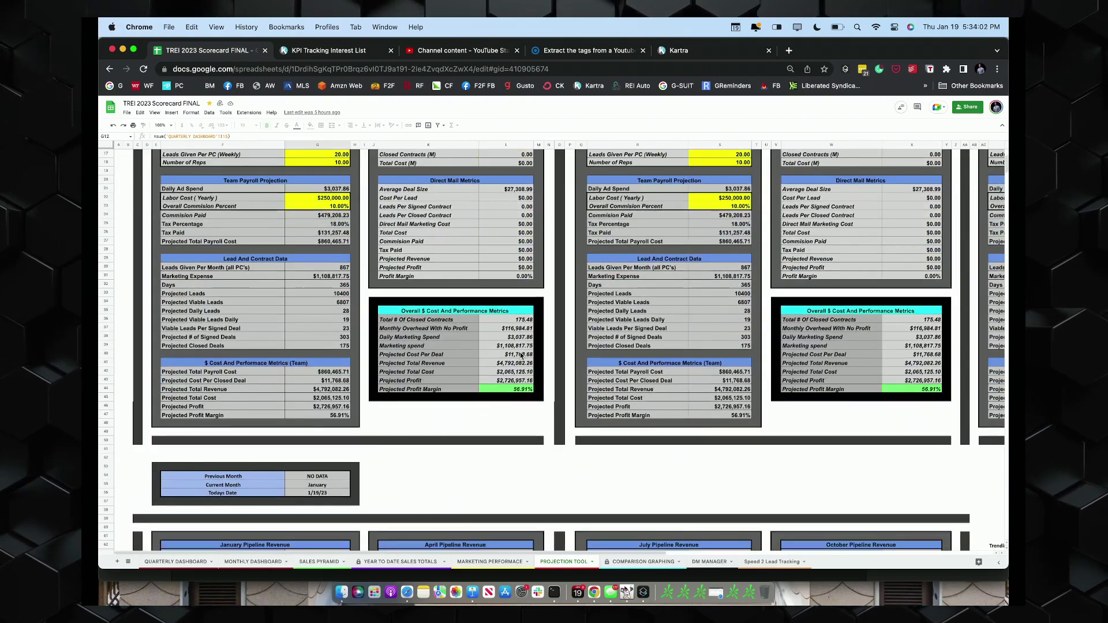
scroll(521, 356, up, 5)
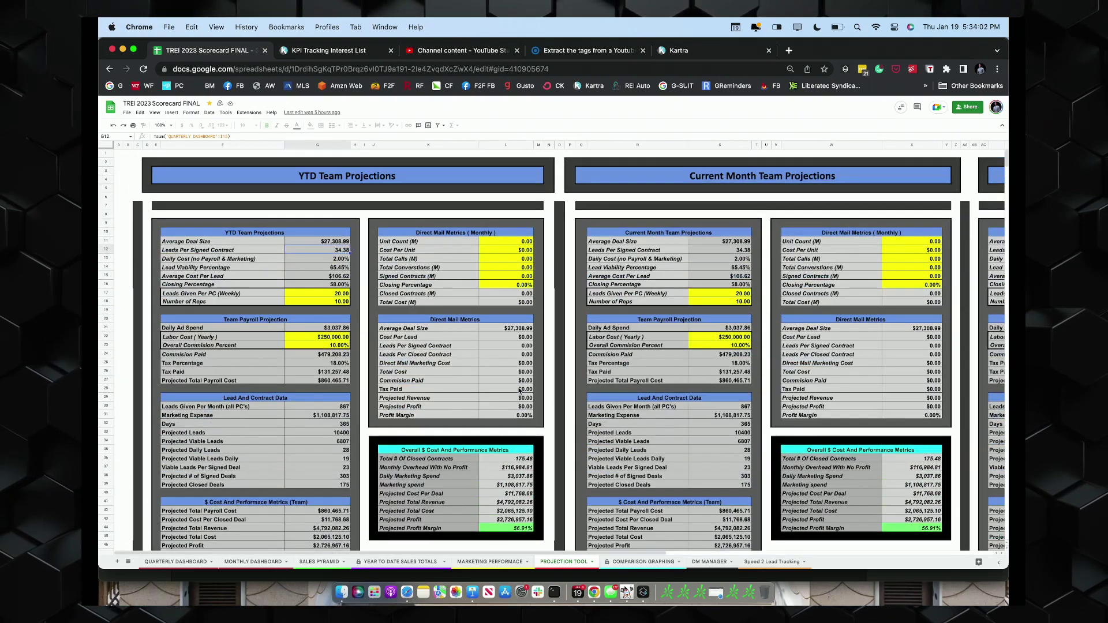
Scroll through the Comparison Graphing sheet's YTD and Current Month PC performance charts down to talk time
click(646, 563)
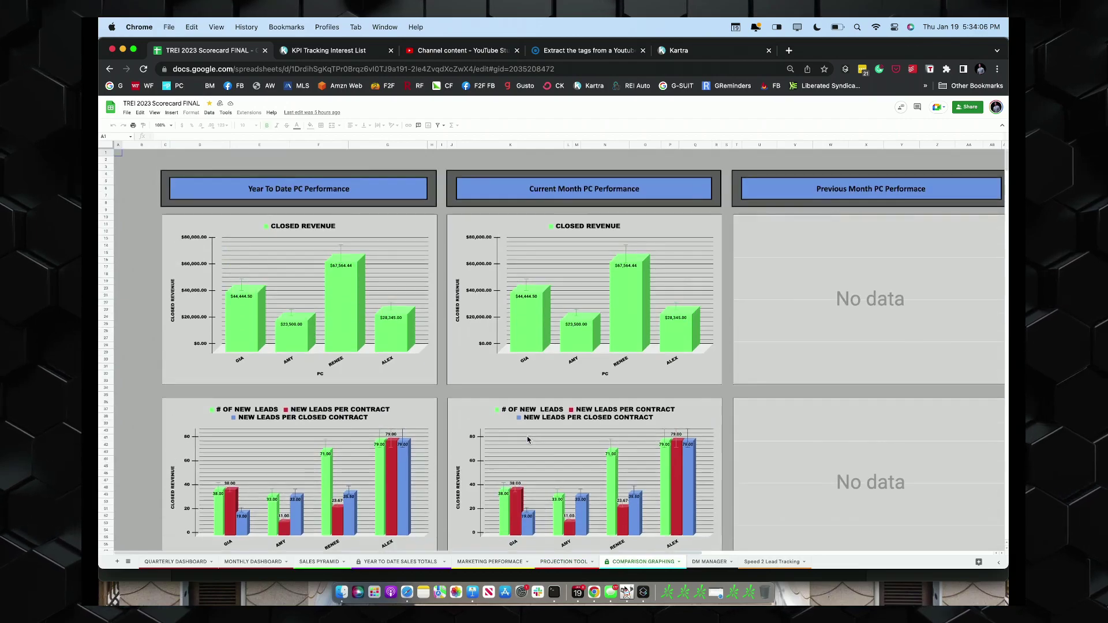
scroll(528, 440, down, 4)
scroll(531, 456, down, 5)
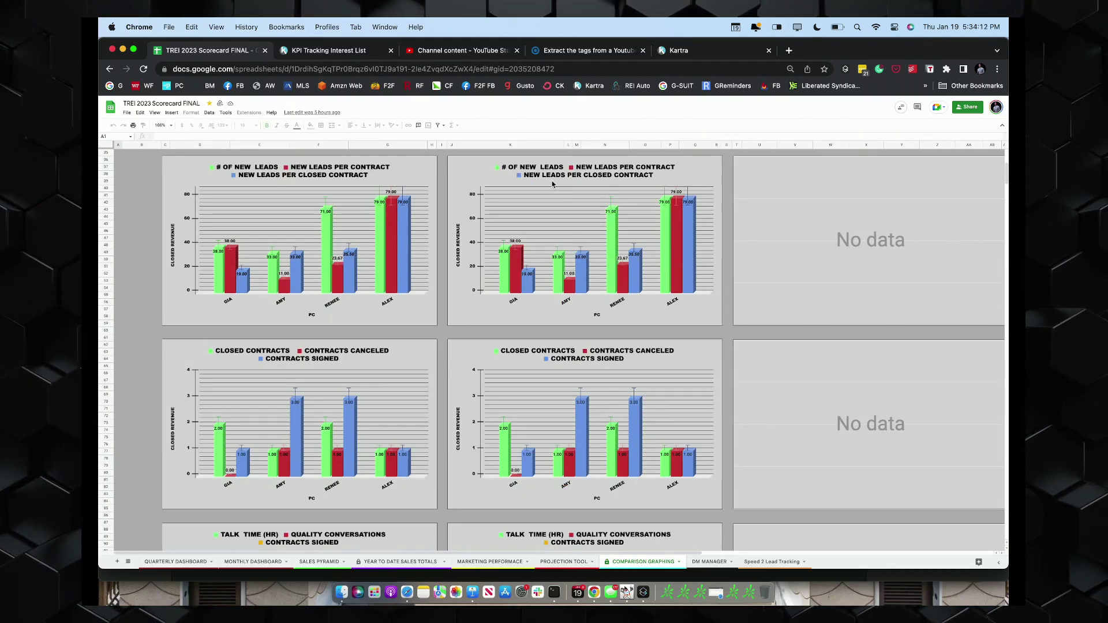
scroll(392, 326, down, 5)
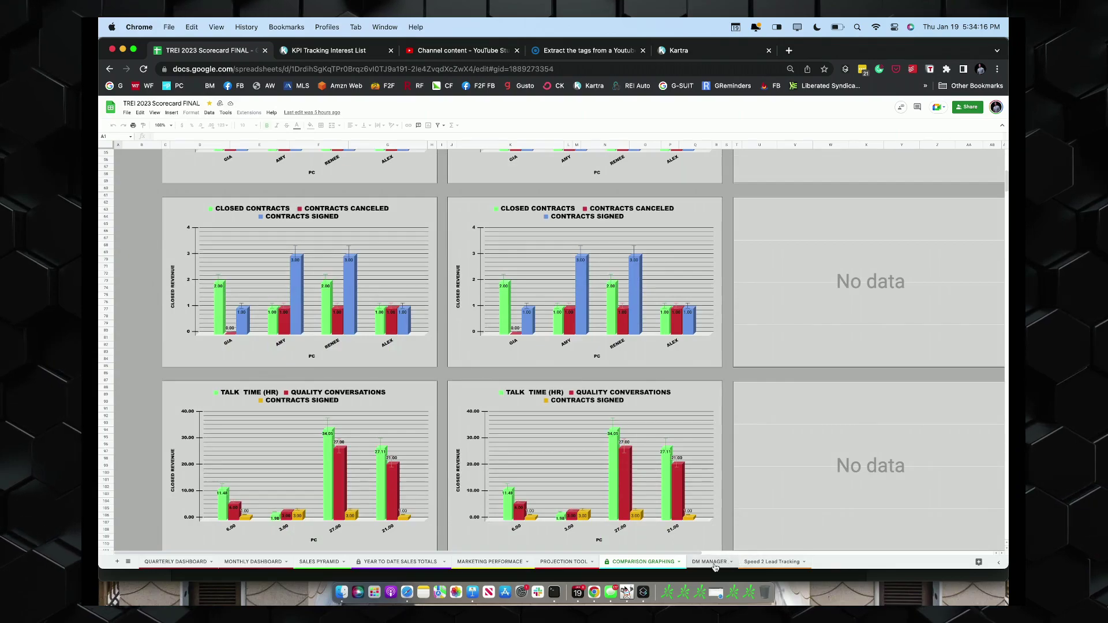
Pass through the DM Manager sheet to the Speed 2 Lead Tracking sheet's monthly tables
click(733, 562)
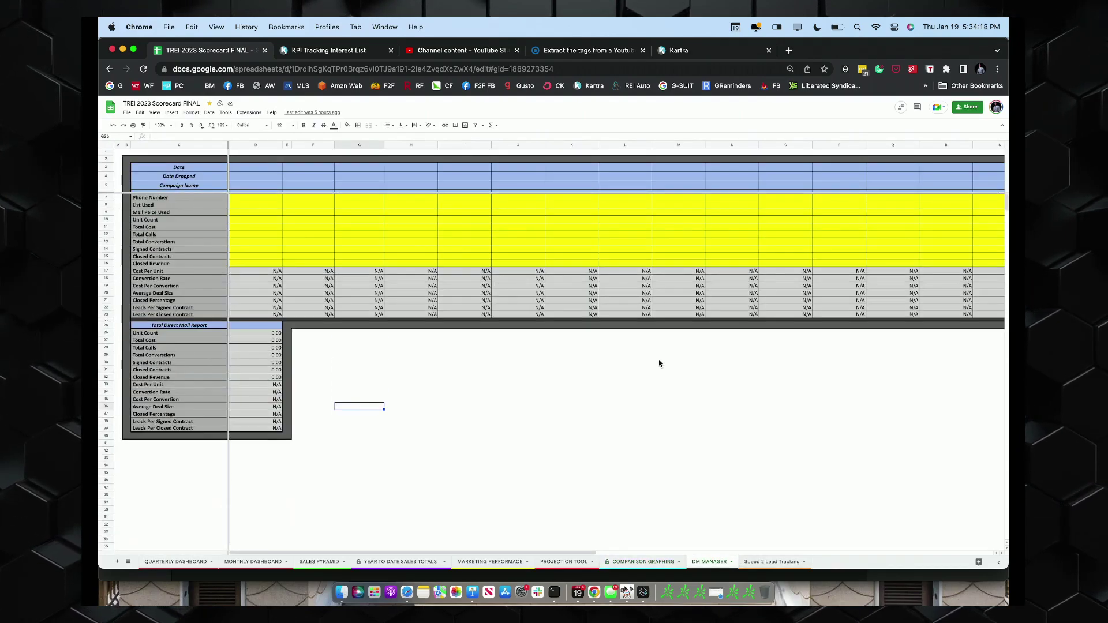
click(773, 562)
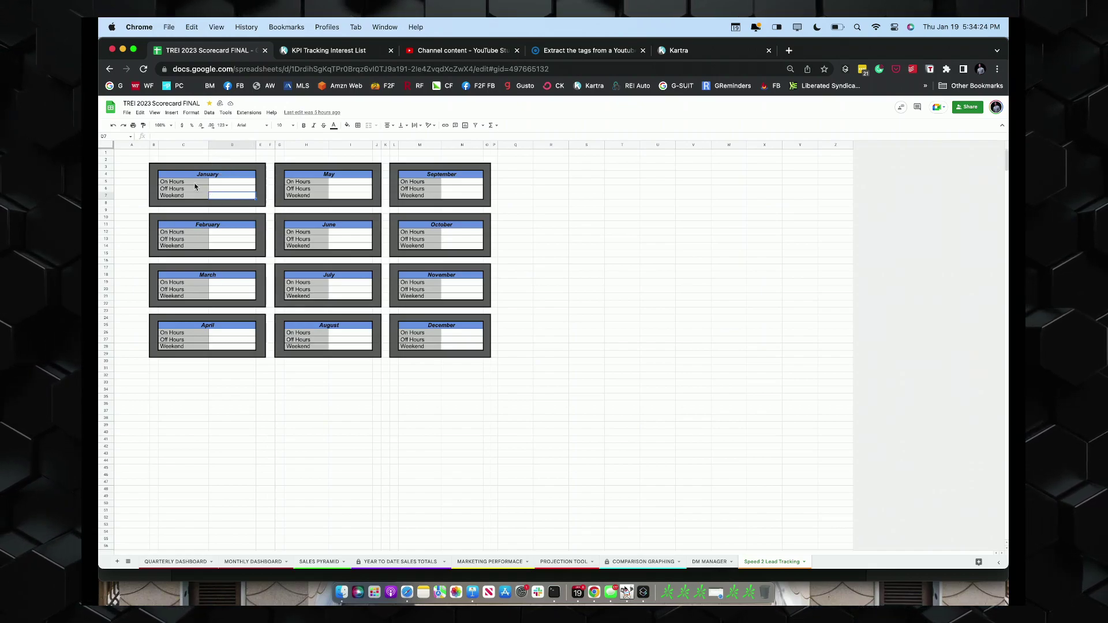
Check January's On Hours, Off Hours and Weekend values, then switch to the Quarterly Dashboard
click(225, 184)
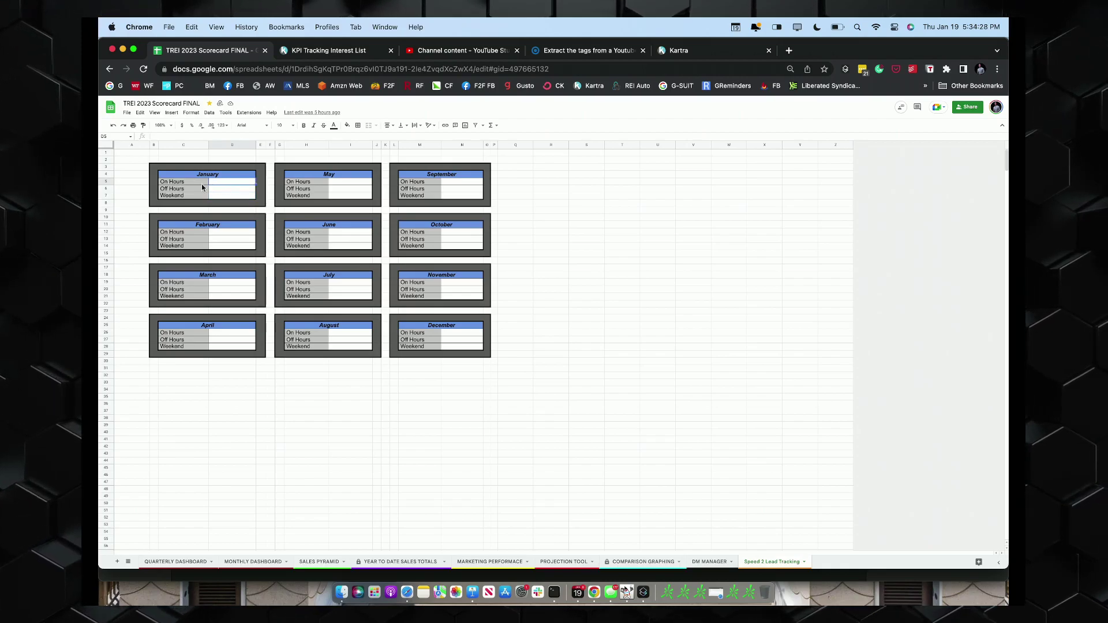
click(230, 191)
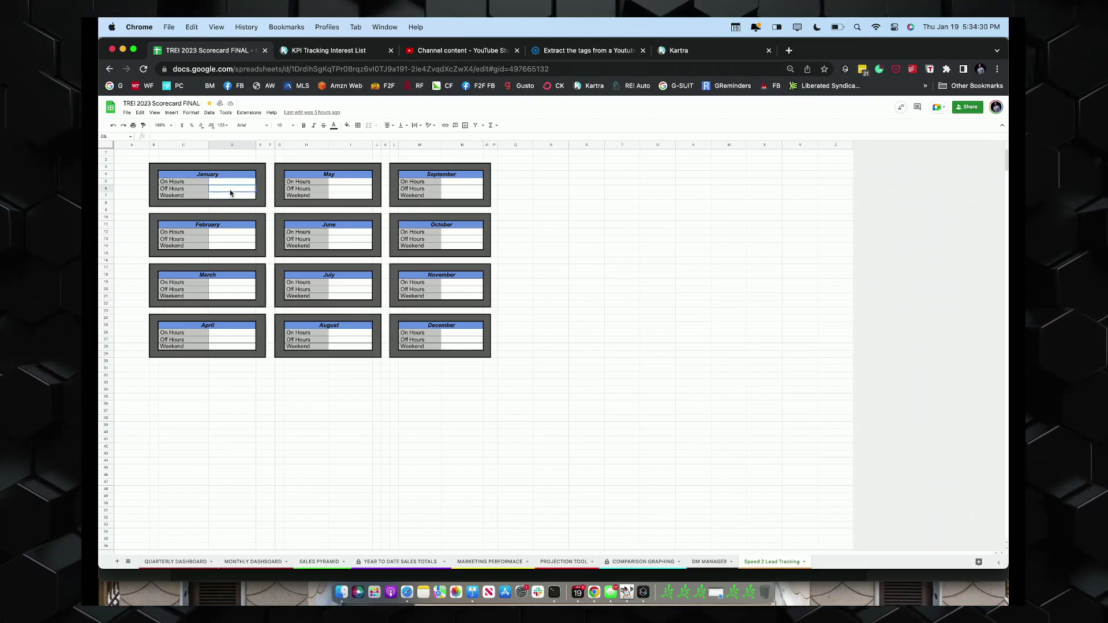
click(233, 197)
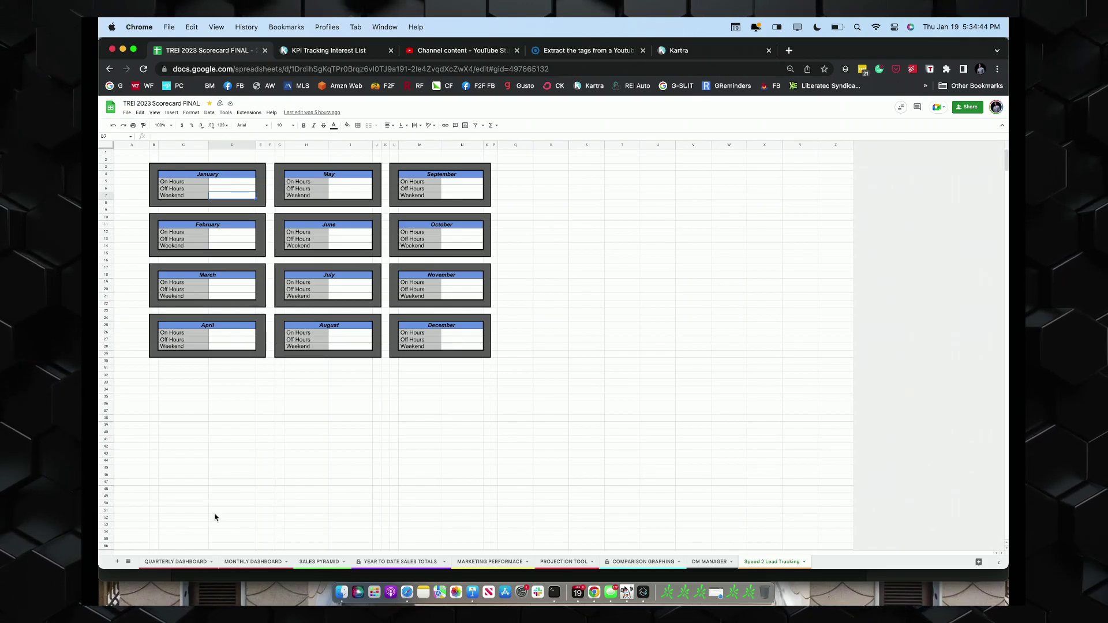
click(176, 562)
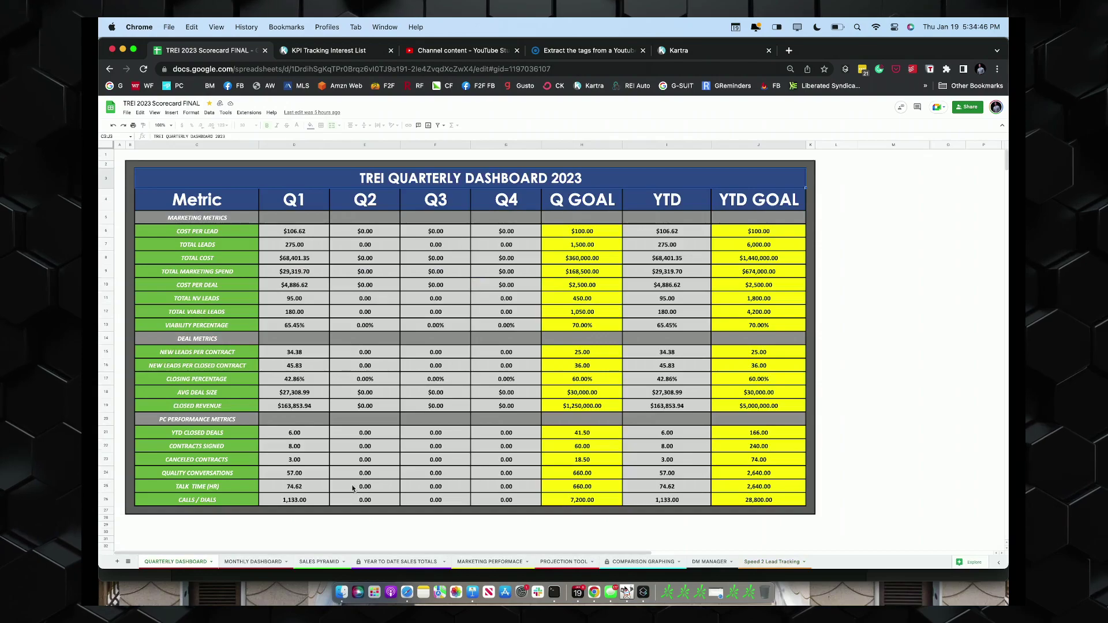
Switch to the Monthly Dashboard sheet showing the GOAL column and January's 275 leads
click(260, 562)
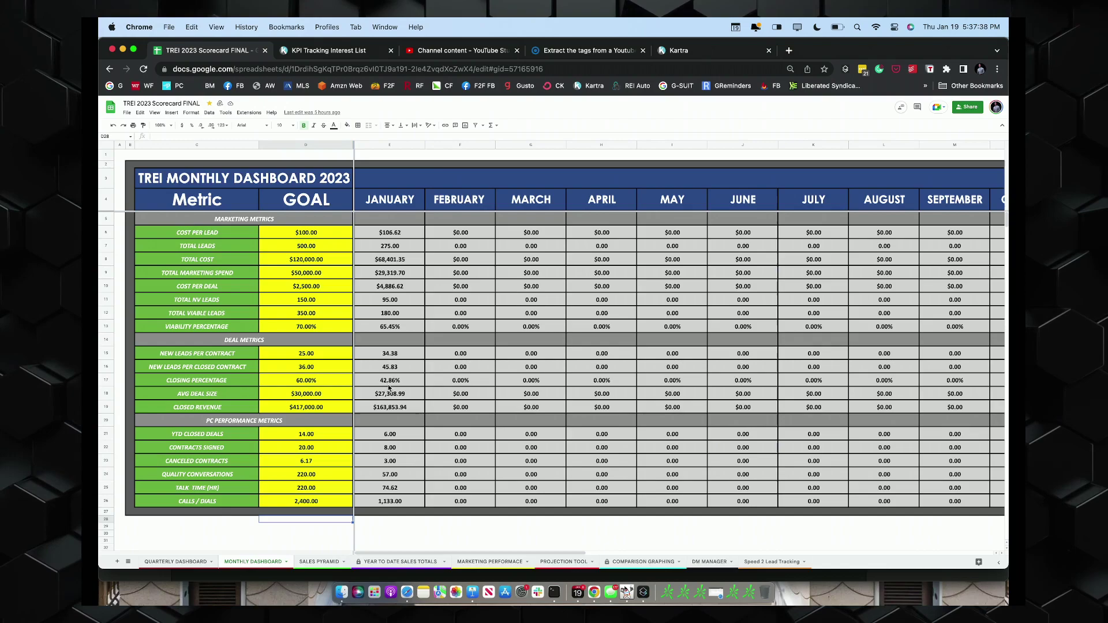
Check the Projection Tool's pipeline revenue boxes, then return to the Monthly Dashboard's goals
click(565, 563)
scroll(436, 429, down, 10)
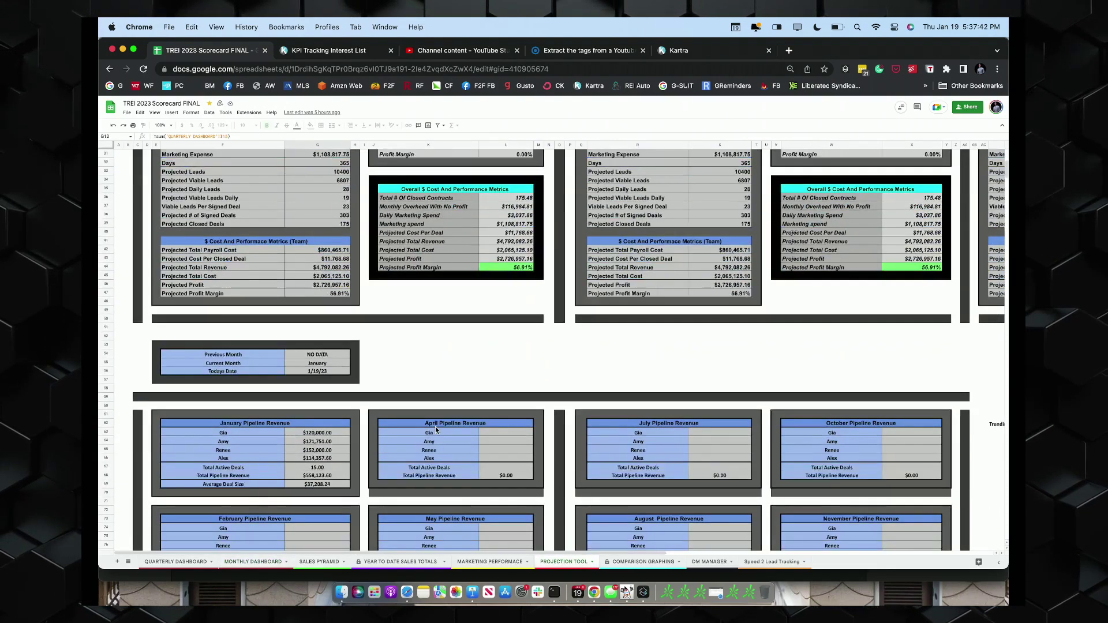
scroll(436, 429, up, 1)
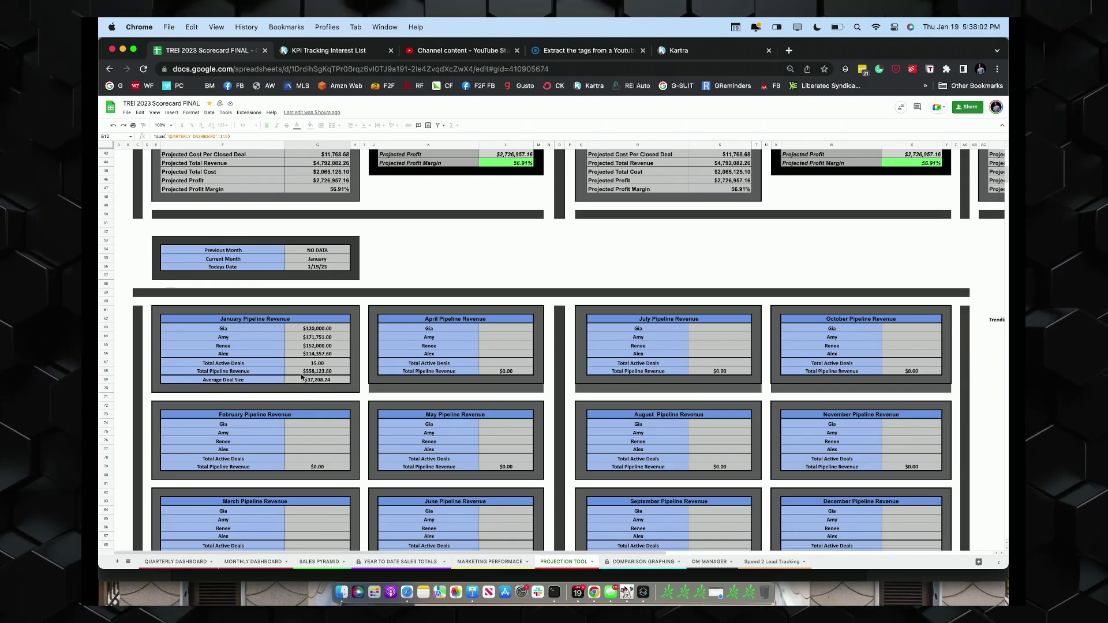
click(253, 562)
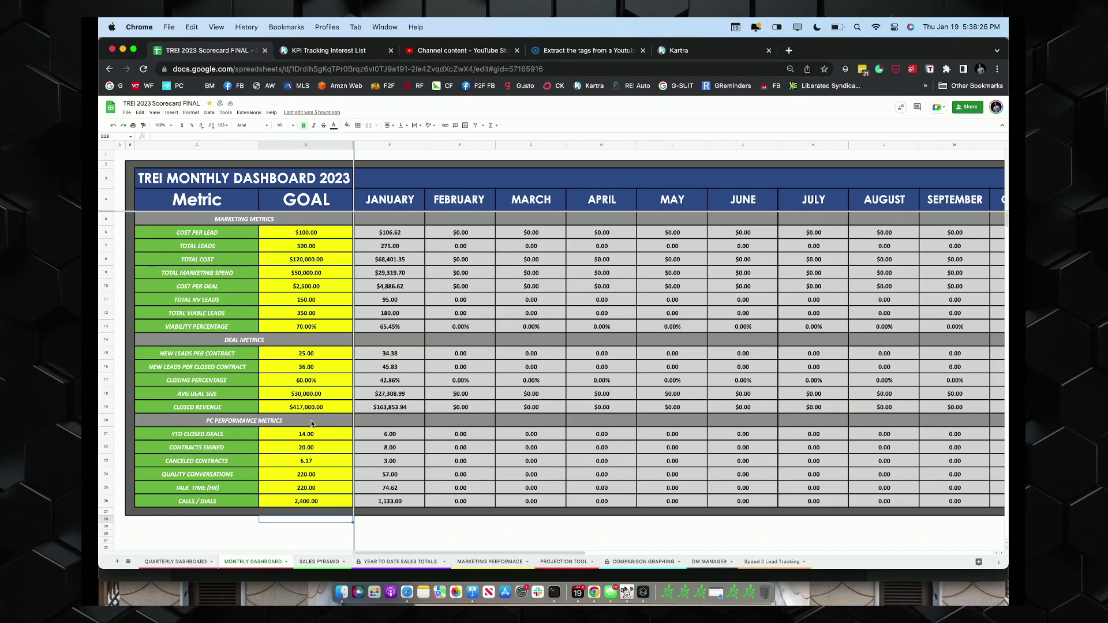
scroll(322, 421, down, 1)
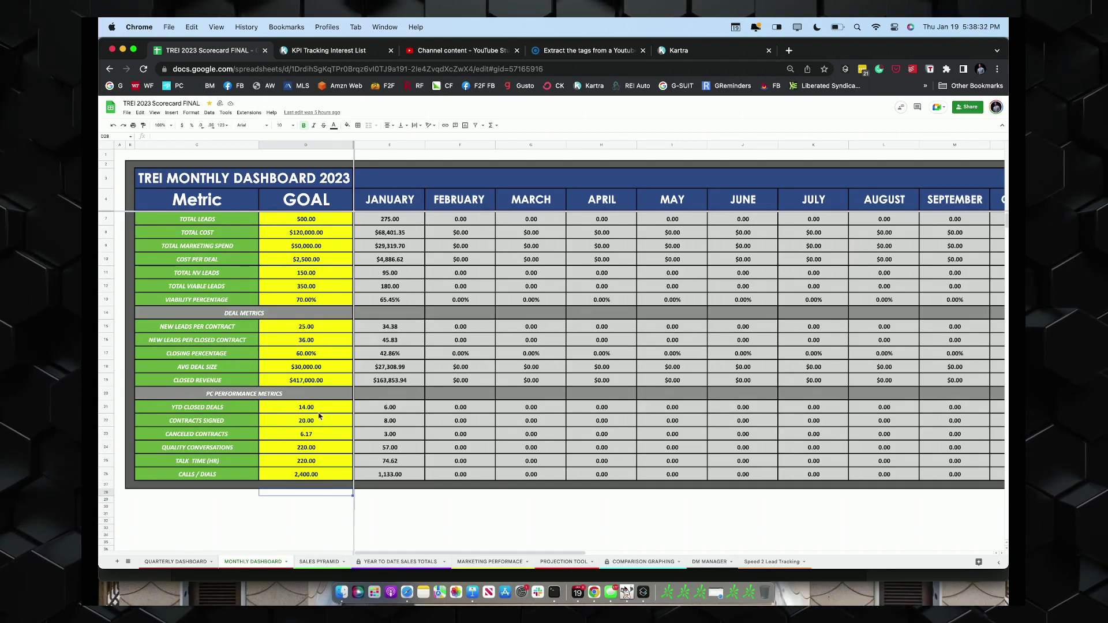
click(401, 425)
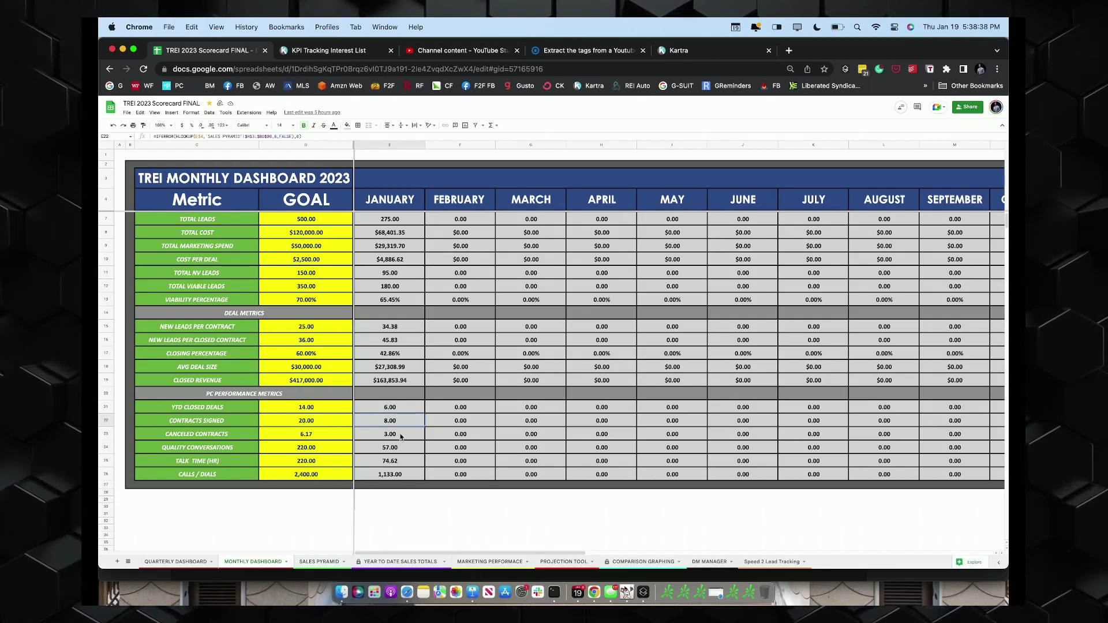
click(185, 453)
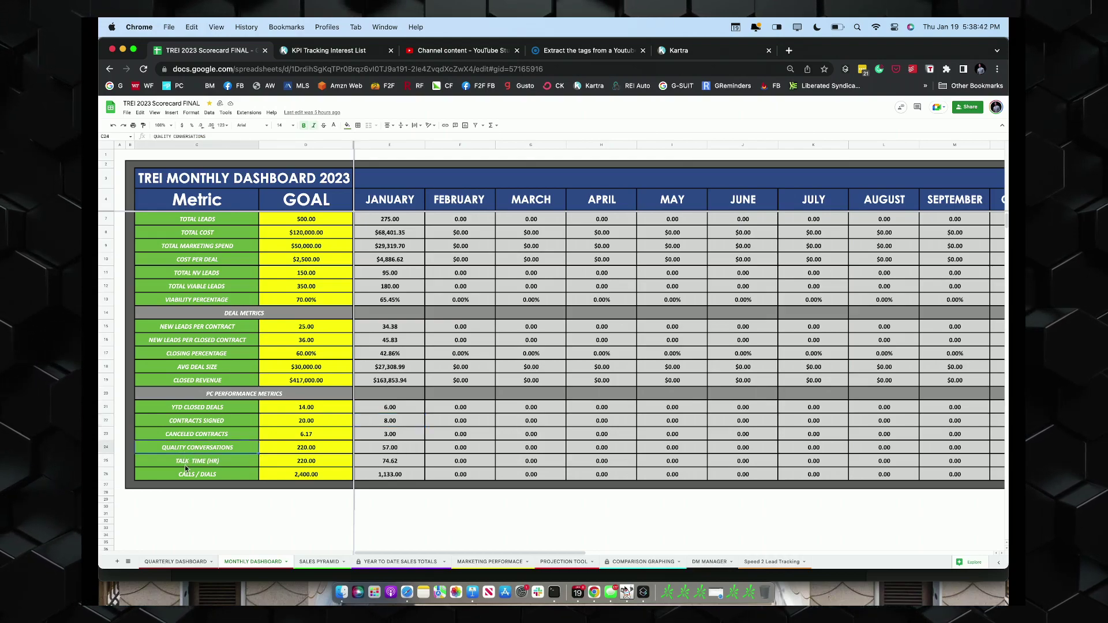
click(186, 476)
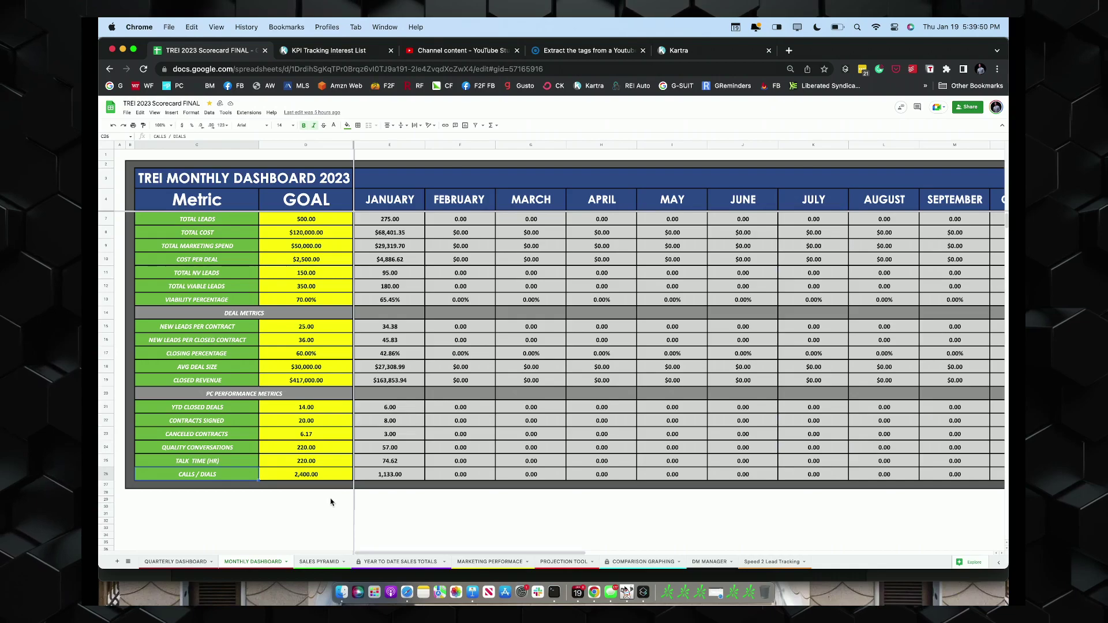
click(319, 561)
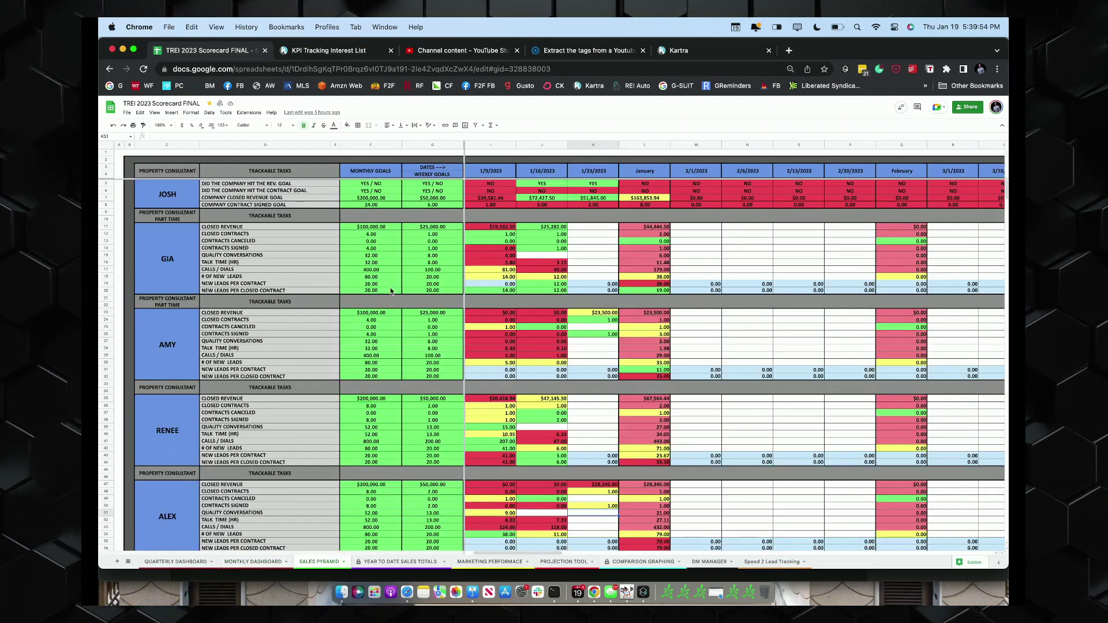
scroll(579, 267, right, 10)
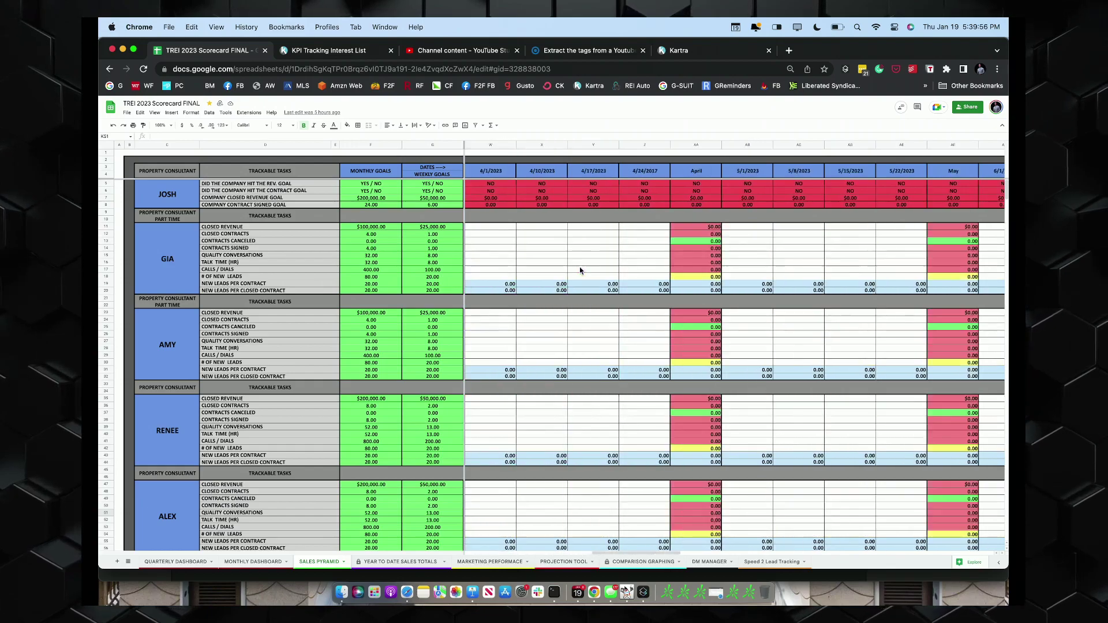
scroll(579, 270, left, 10)
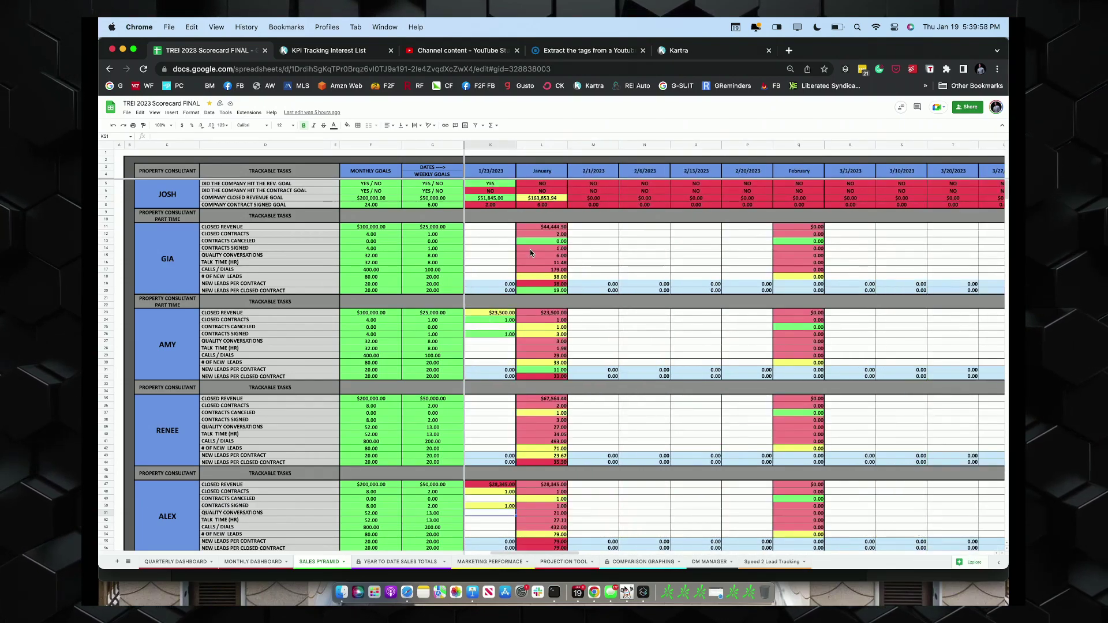
scroll(530, 250, left, 3)
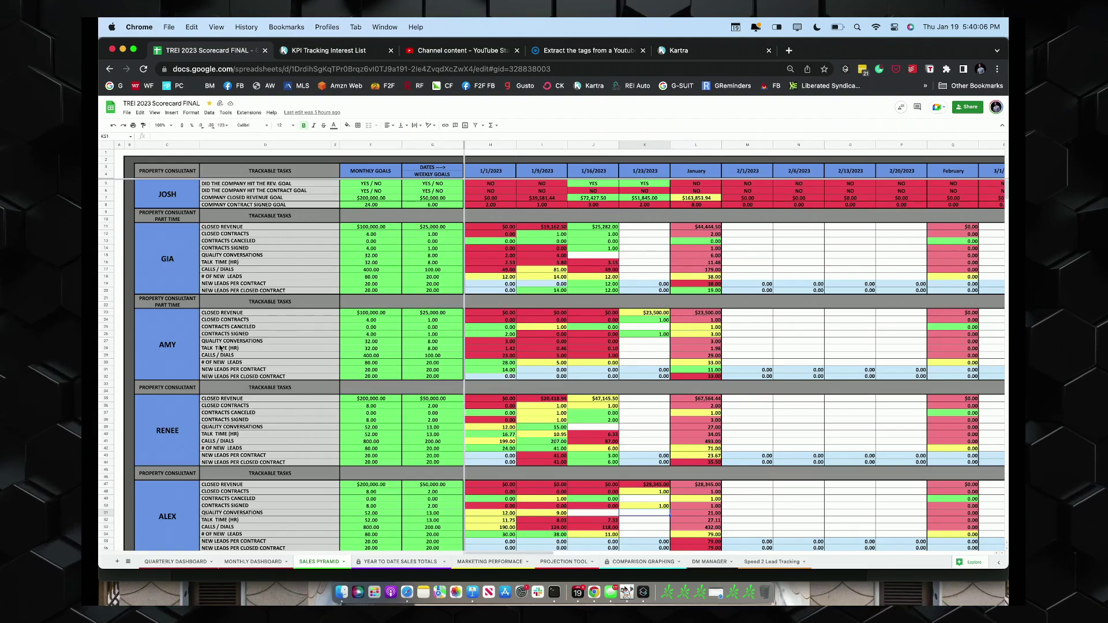
scroll(219, 478, down, 5)
scroll(219, 477, right, 1)
scroll(220, 477, up, 5)
scroll(219, 478, right, 1)
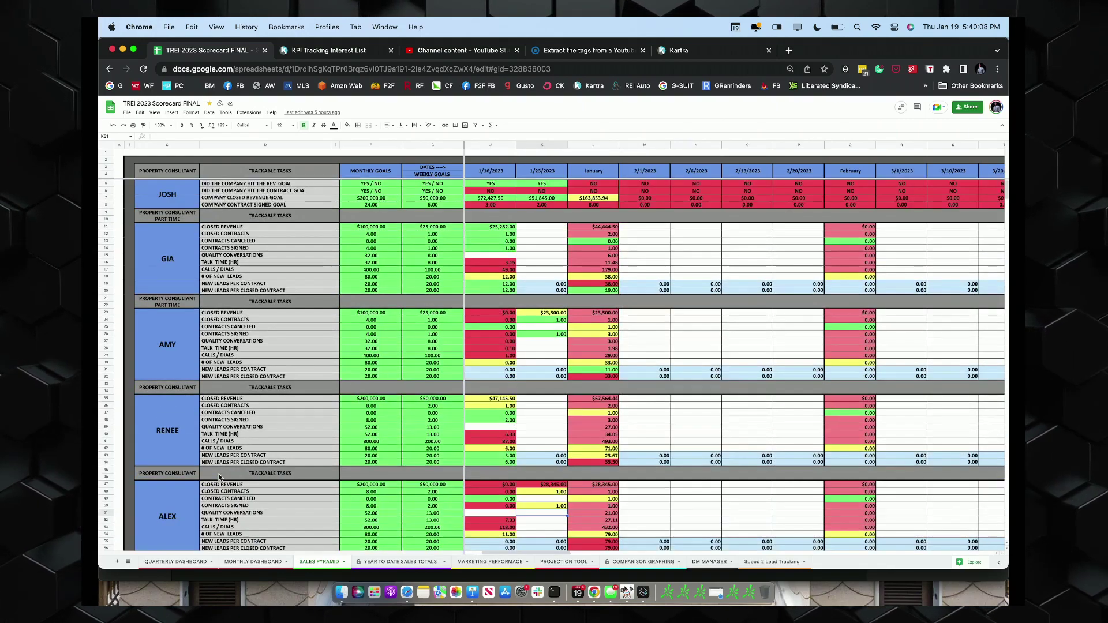
click(243, 565)
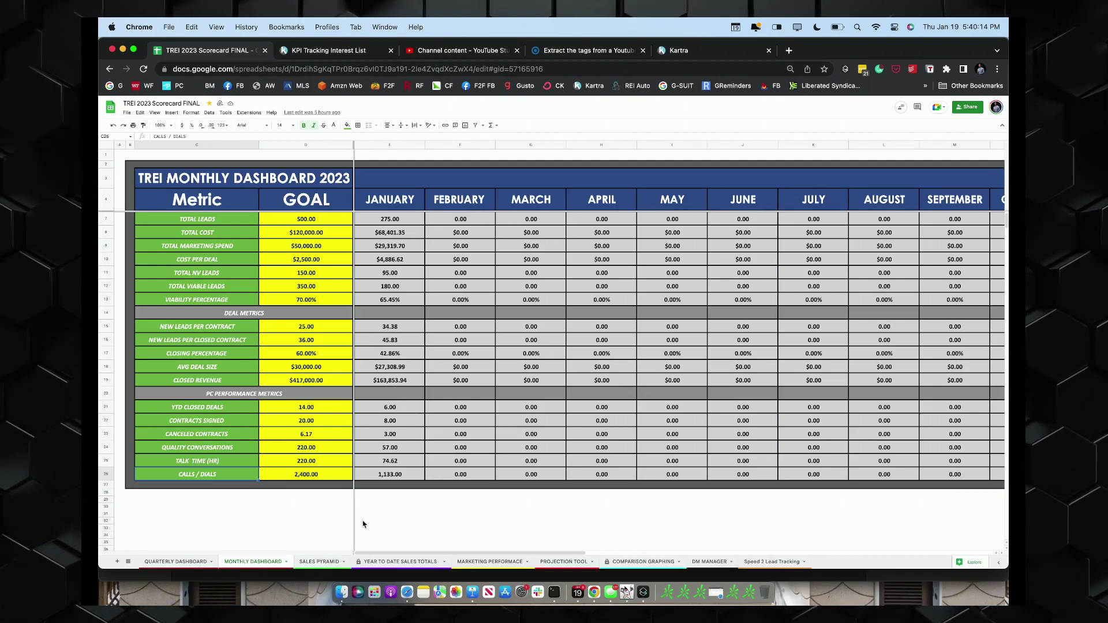
Inspect the Sales Pyramid's new-leads-per-closed-contract formulas in J55 and L55, then return to the Monthly Dashboard
click(317, 563)
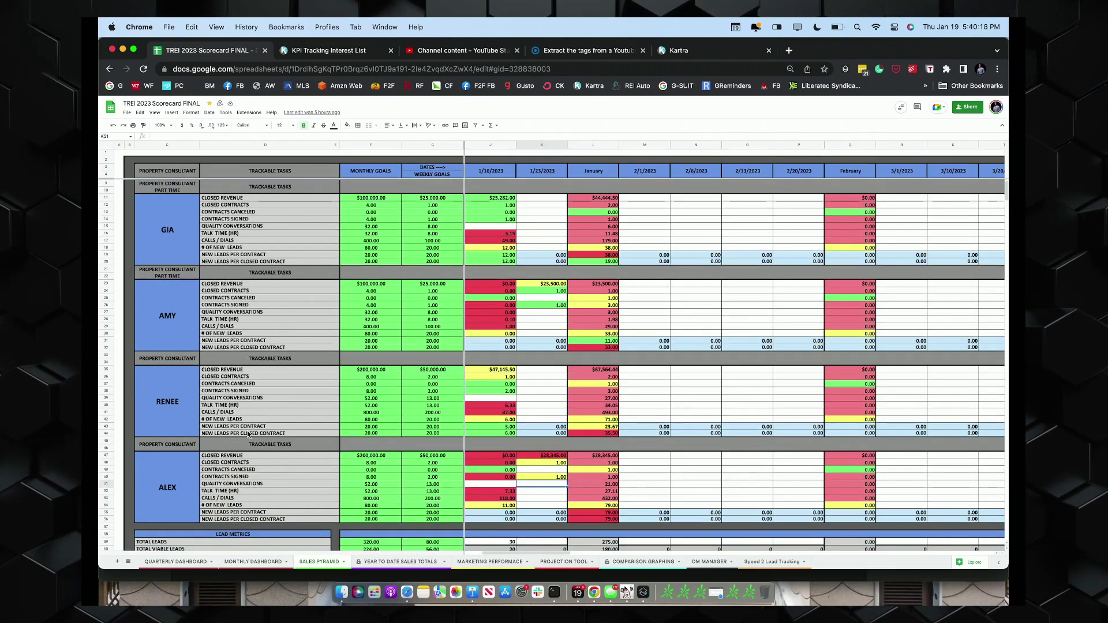
scroll(515, 457, down, 3)
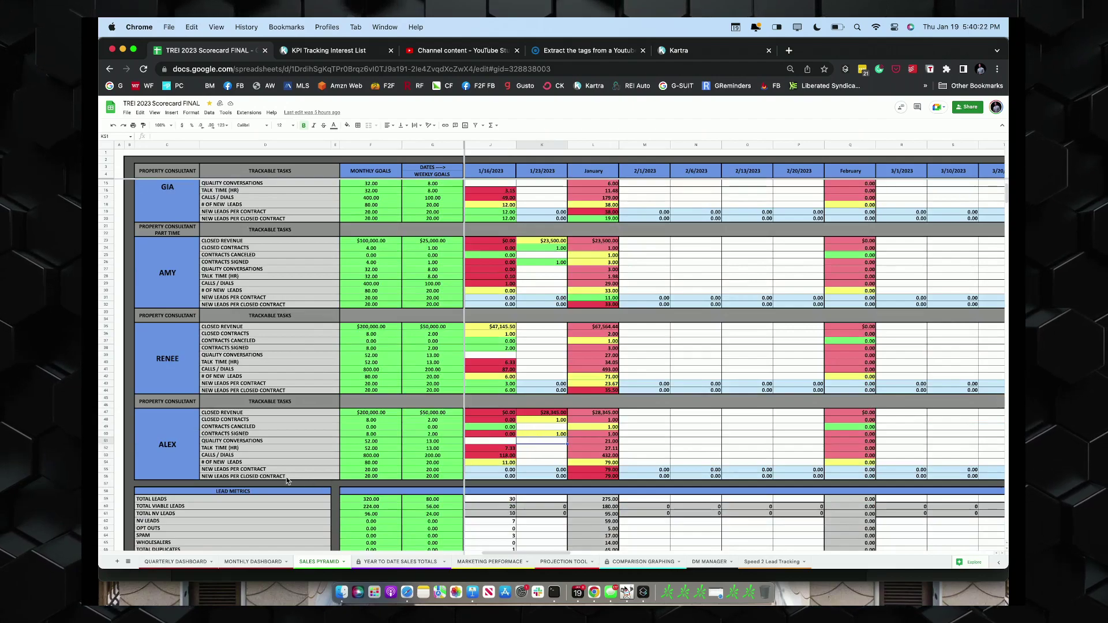
click(236, 478)
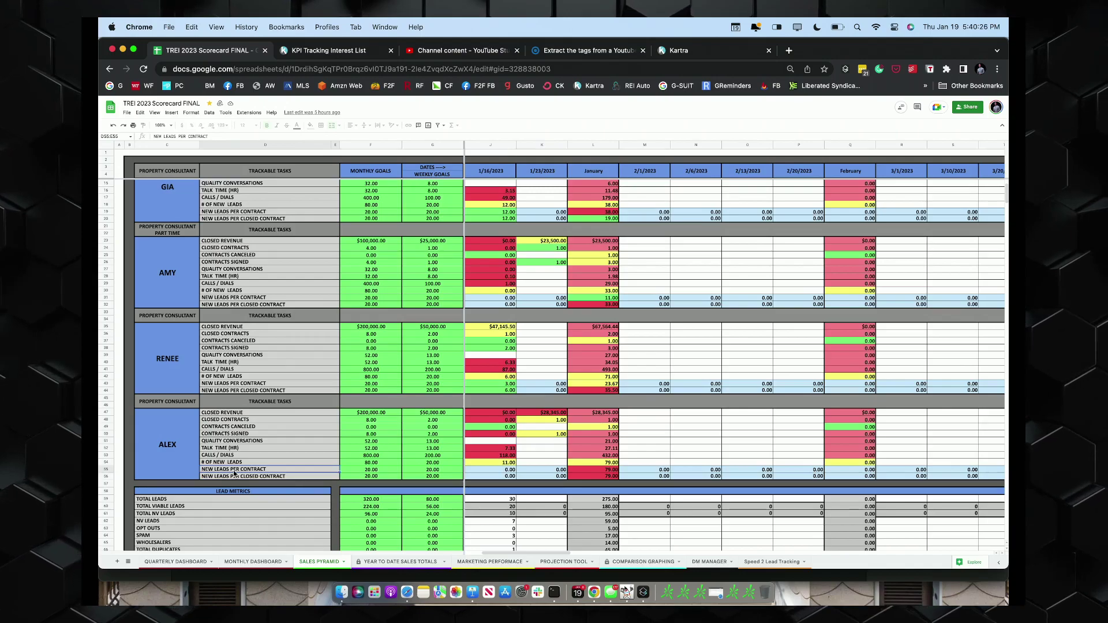
click(464, 145)
click(561, 471)
click(613, 470)
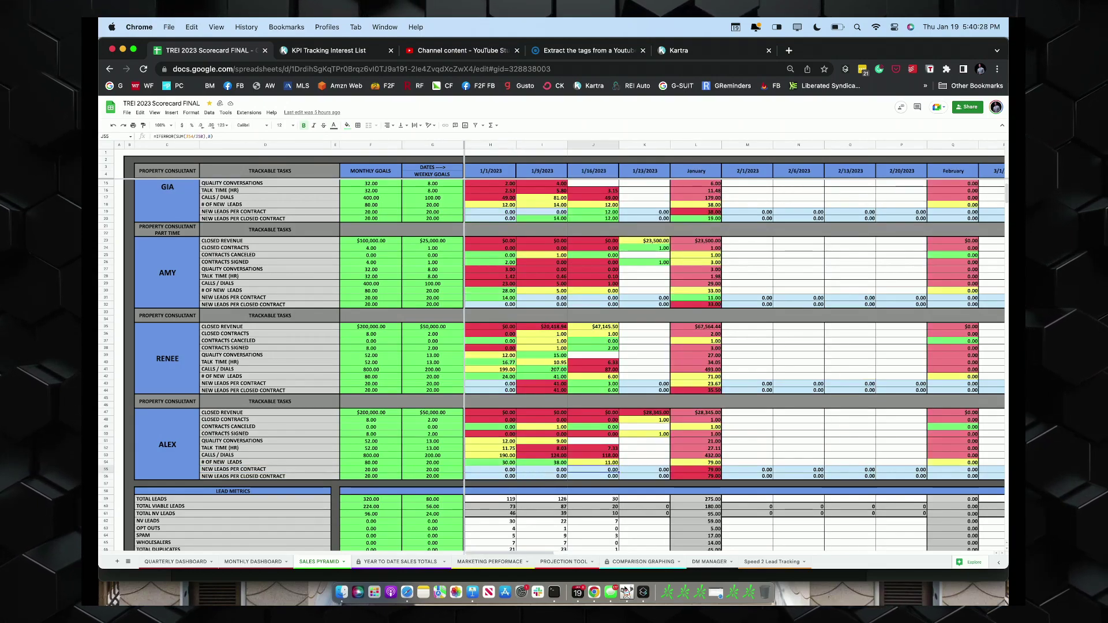
click(614, 463)
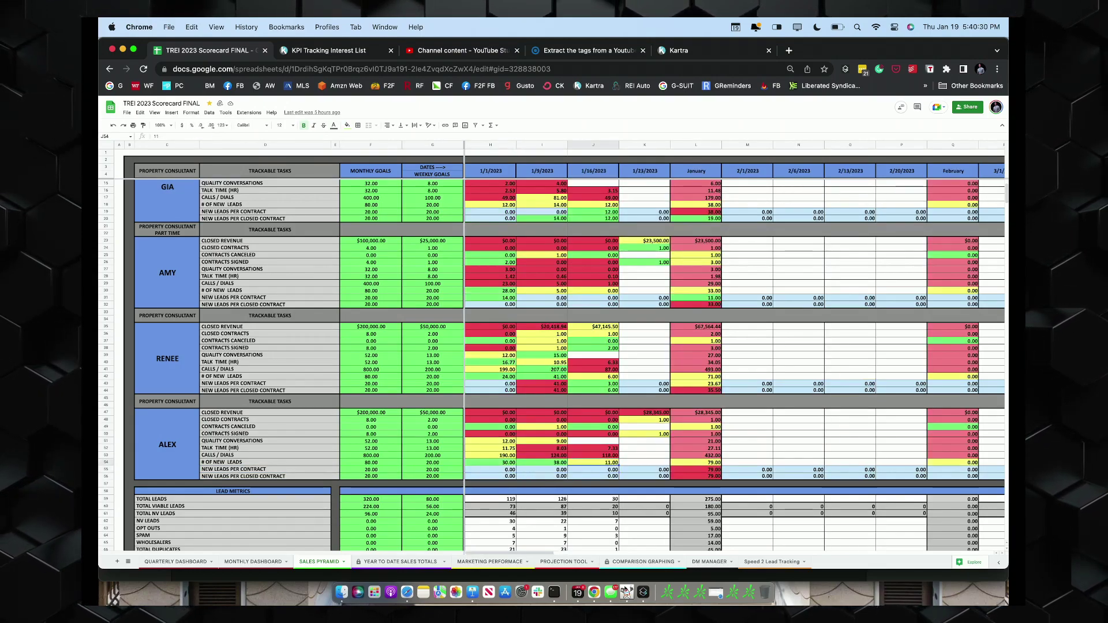
click(719, 471)
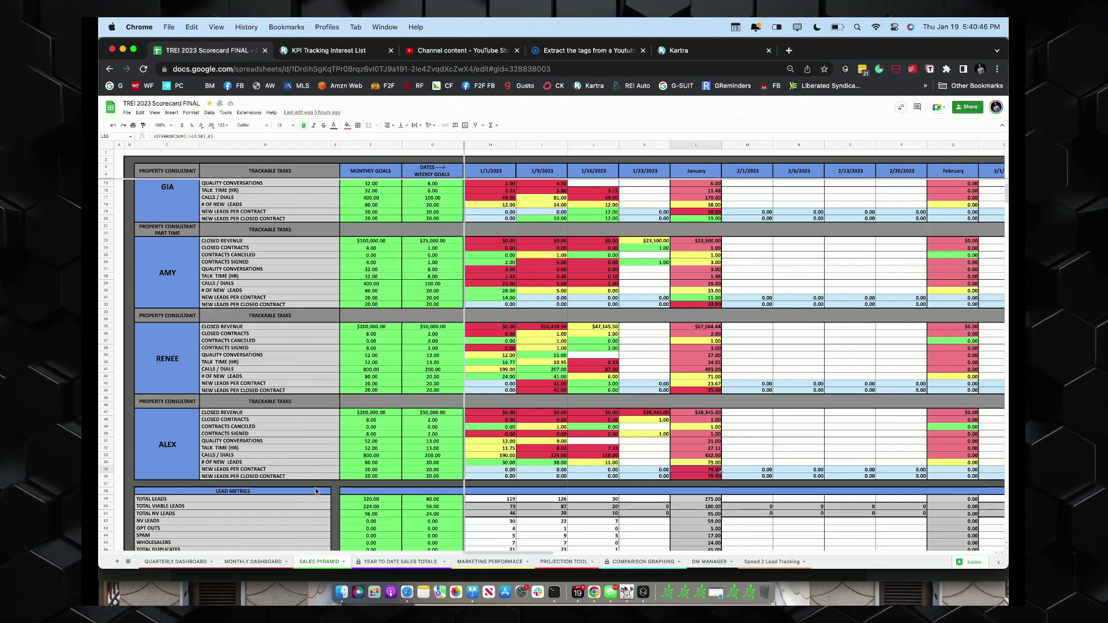
click(252, 562)
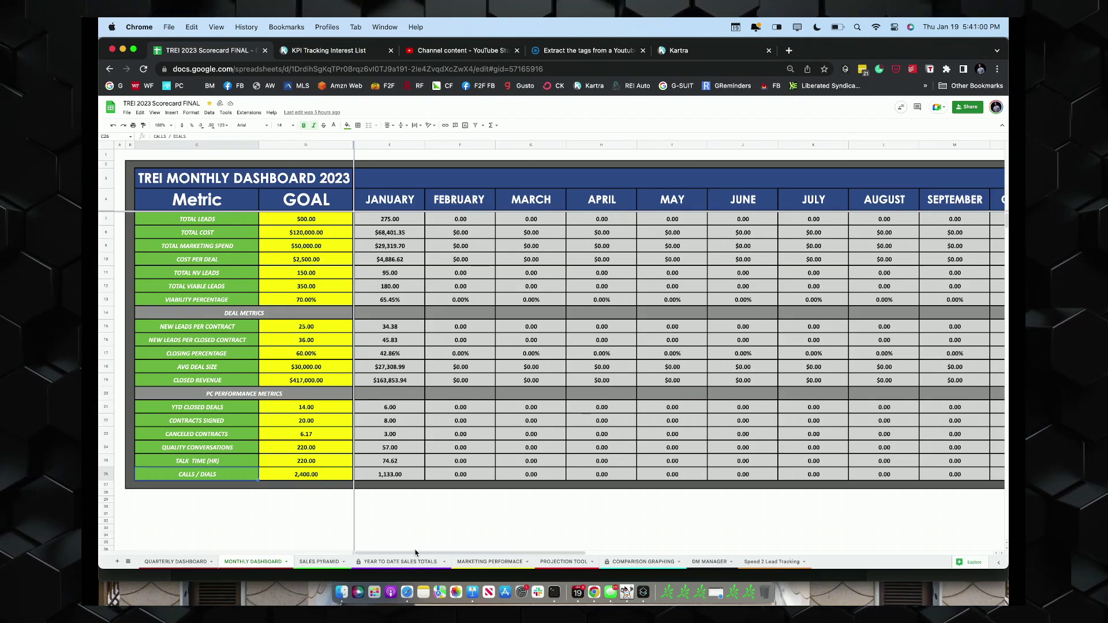
Glance at the Projection Tool and Quarterly Dashboard sheets before returning to the Monthly Dashboard
click(565, 560)
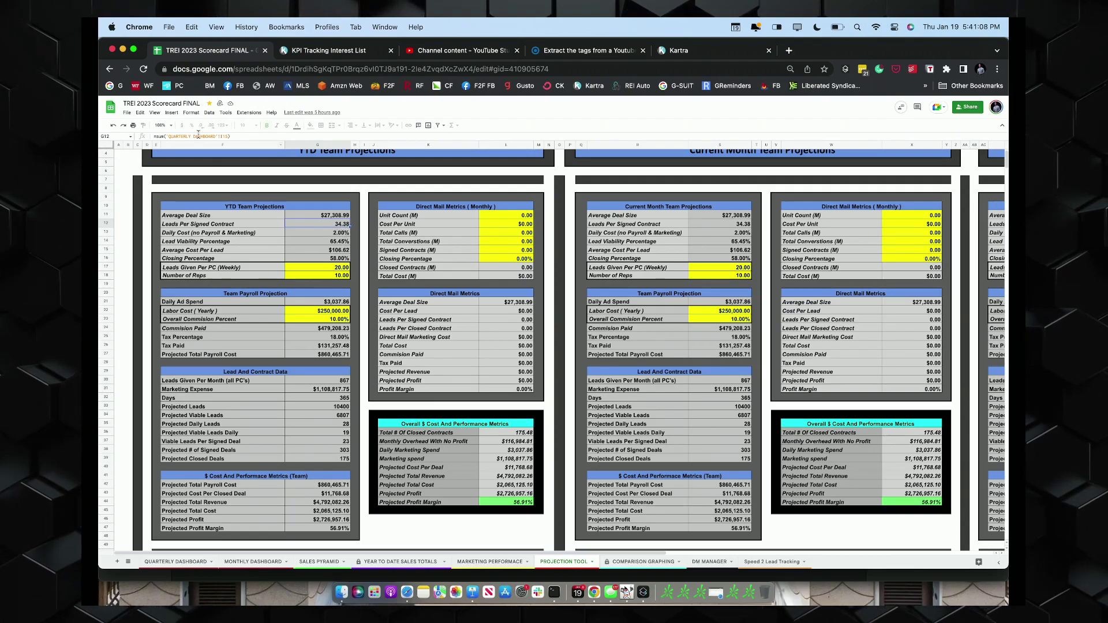
click(552, 540)
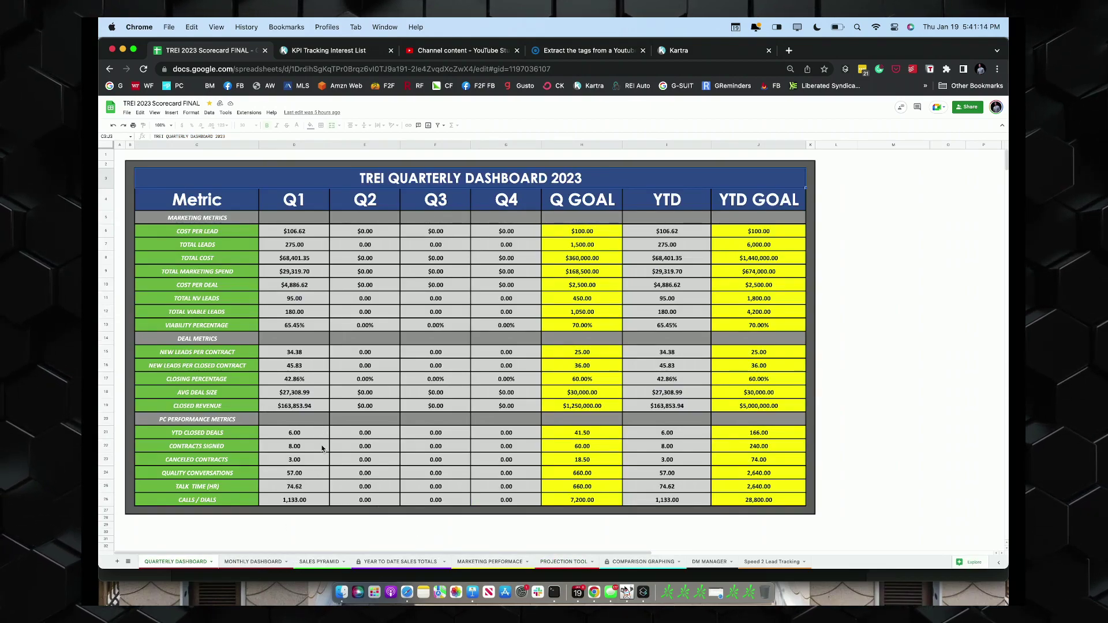
click(261, 564)
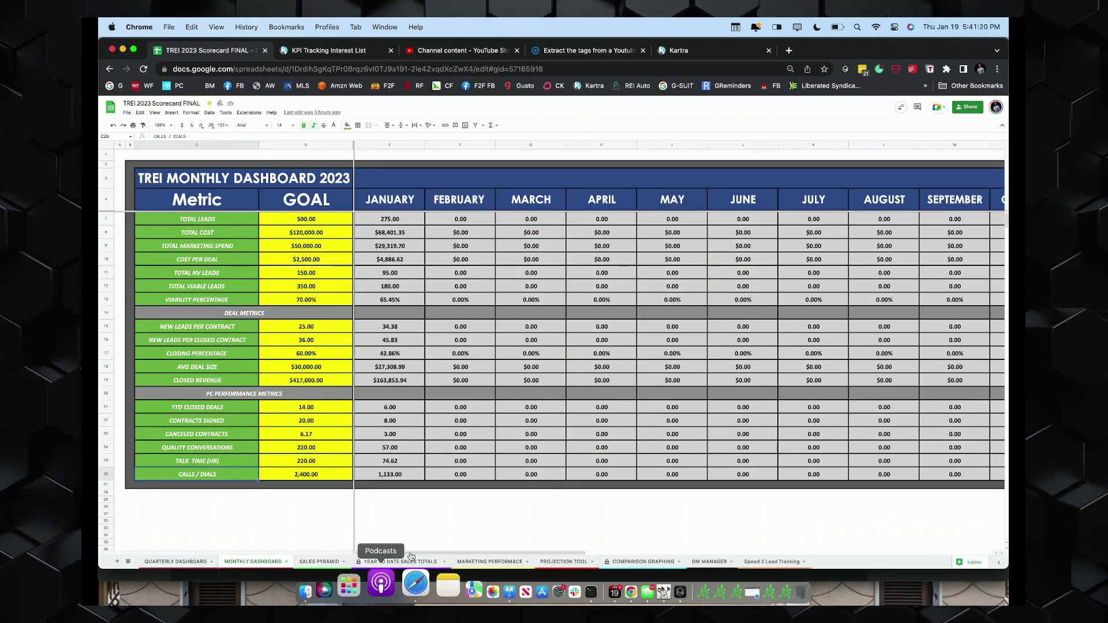
Scroll through each consultant's weekly results on the Sales Pyramid, then open Marketing Performance
click(339, 562)
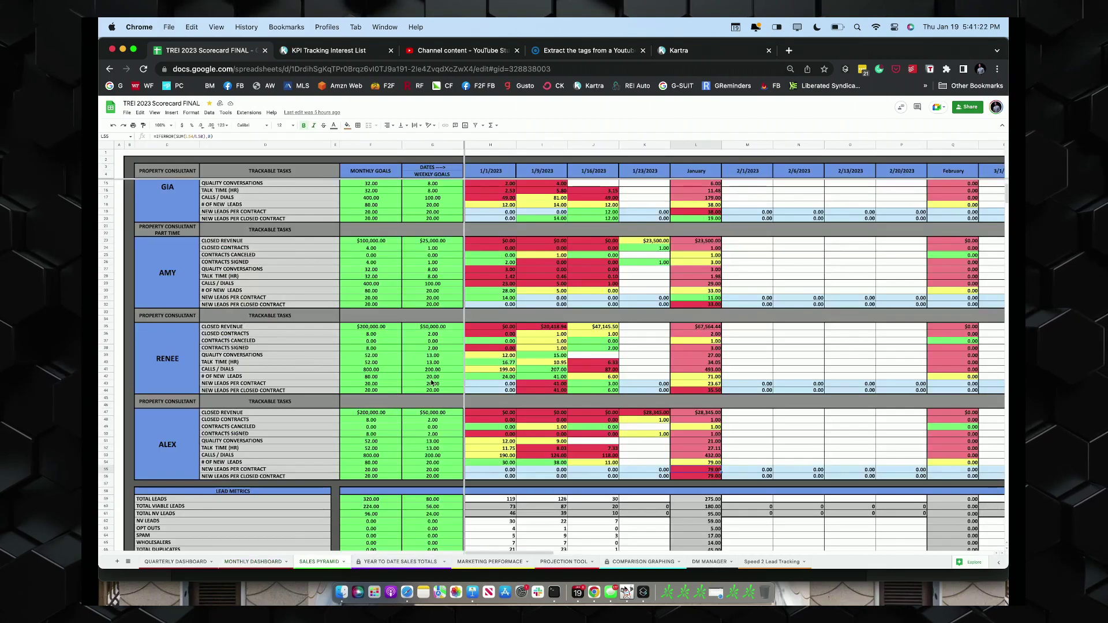
scroll(432, 382, down, 1)
scroll(429, 382, up, 5)
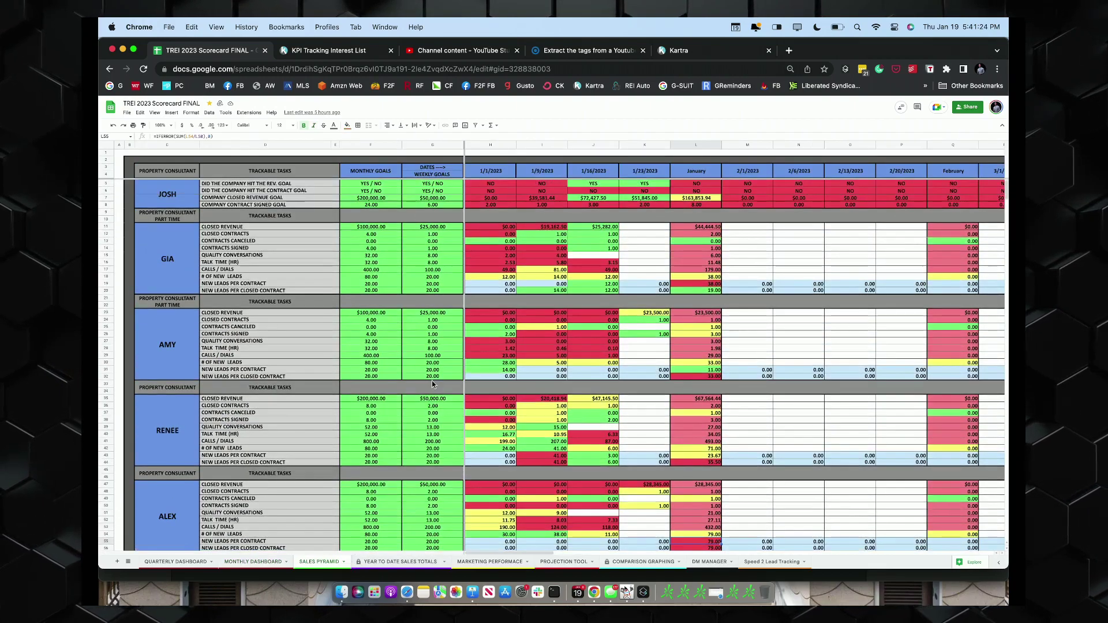
scroll(432, 383, down, 1)
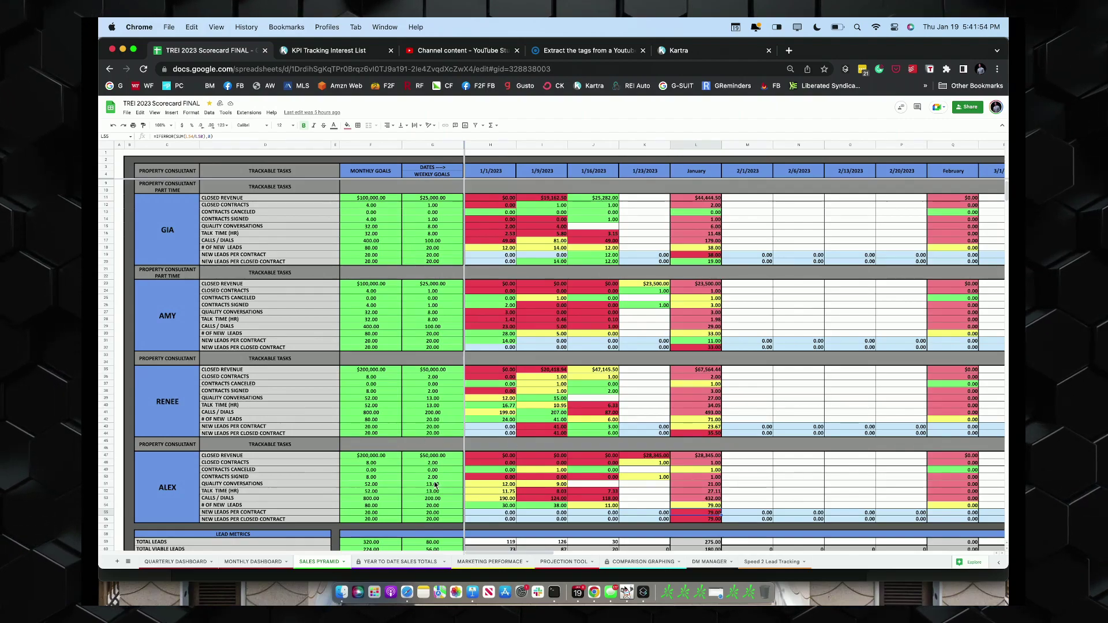
scroll(411, 484, down, 5)
scroll(410, 483, up, 4)
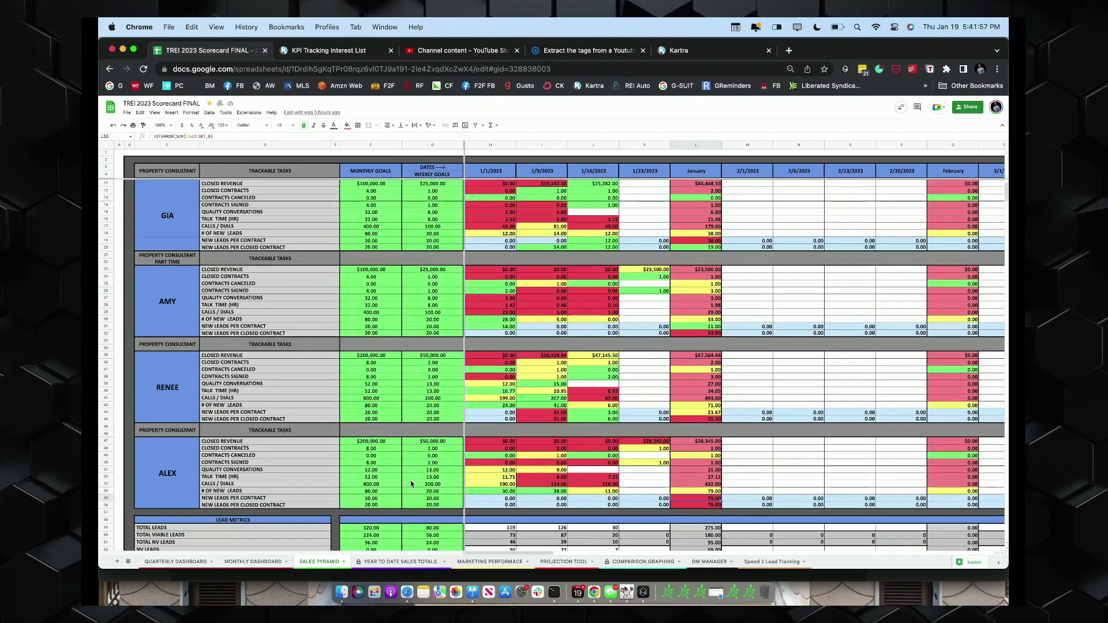
click(499, 567)
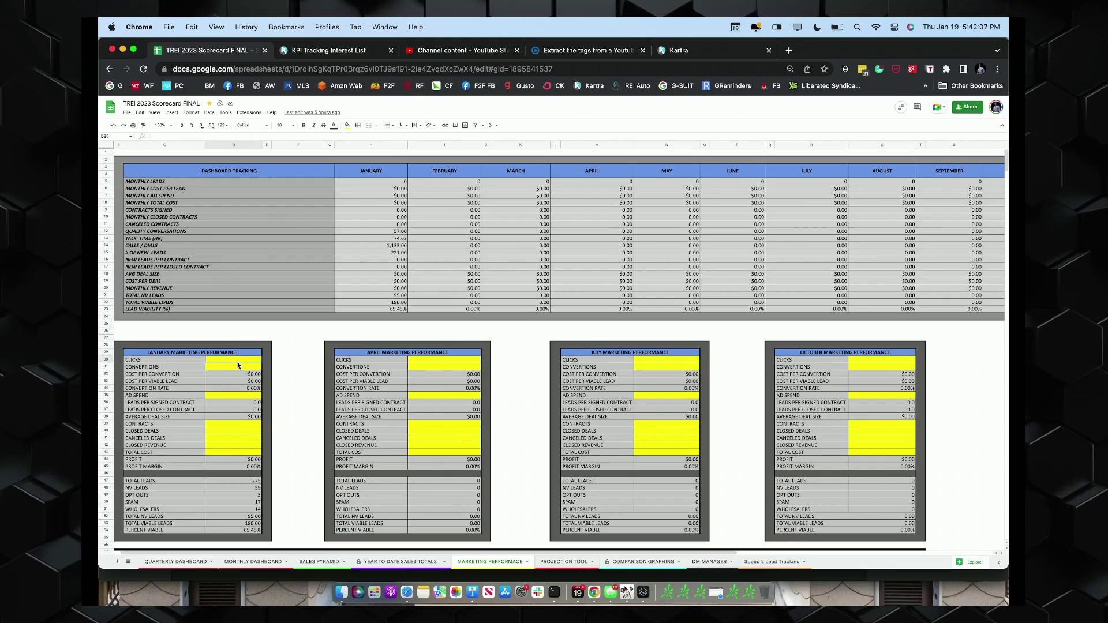
click(237, 367)
click(238, 362)
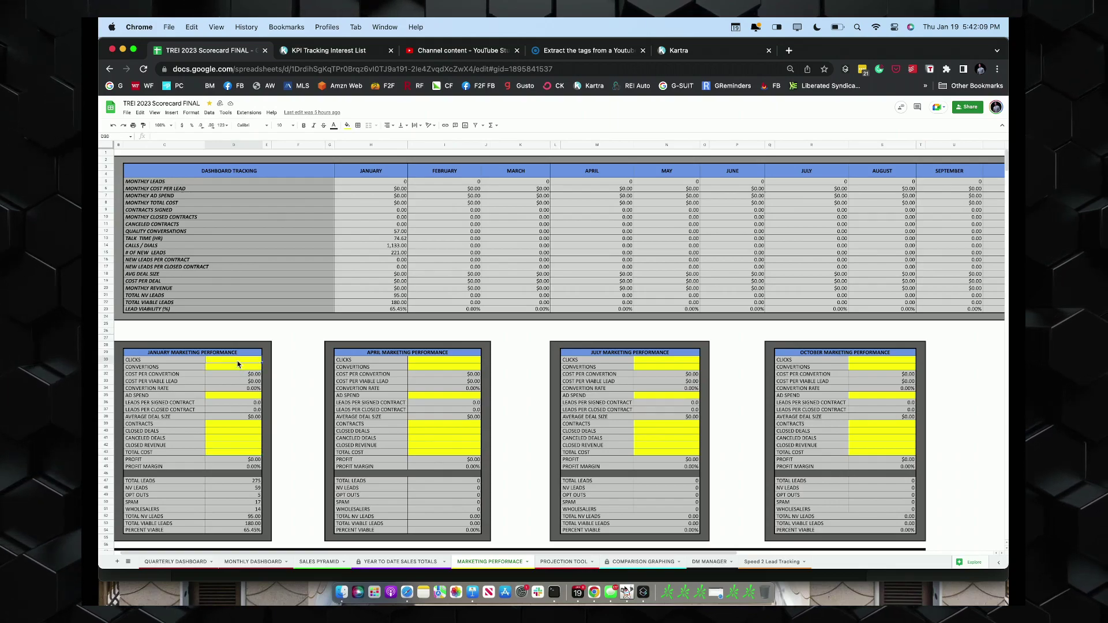
click(239, 361)
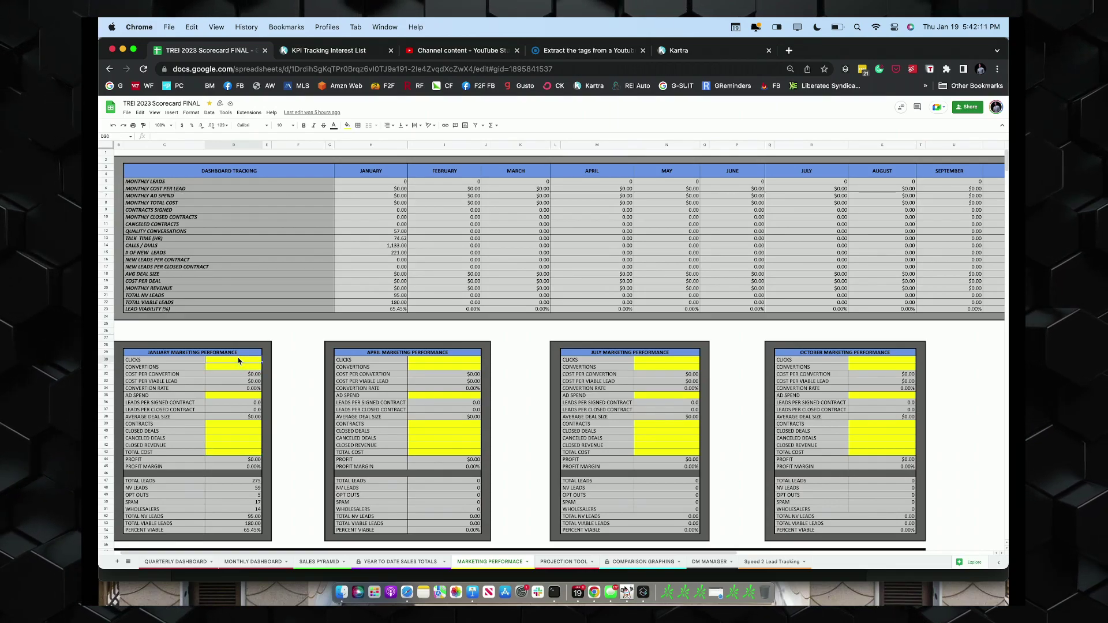
click(237, 369)
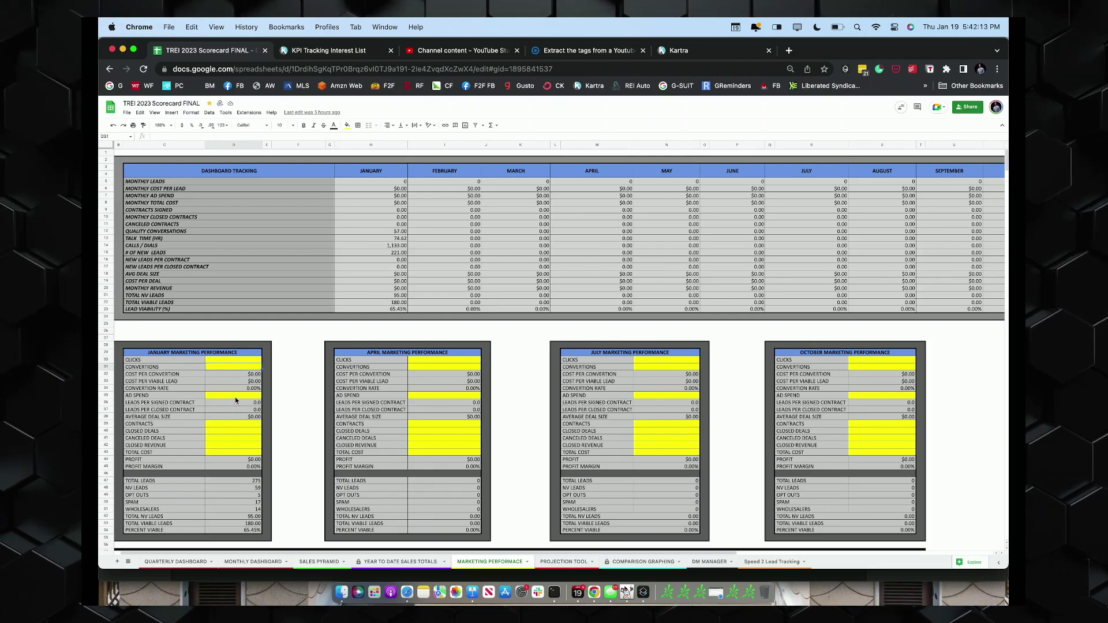
click(235, 396)
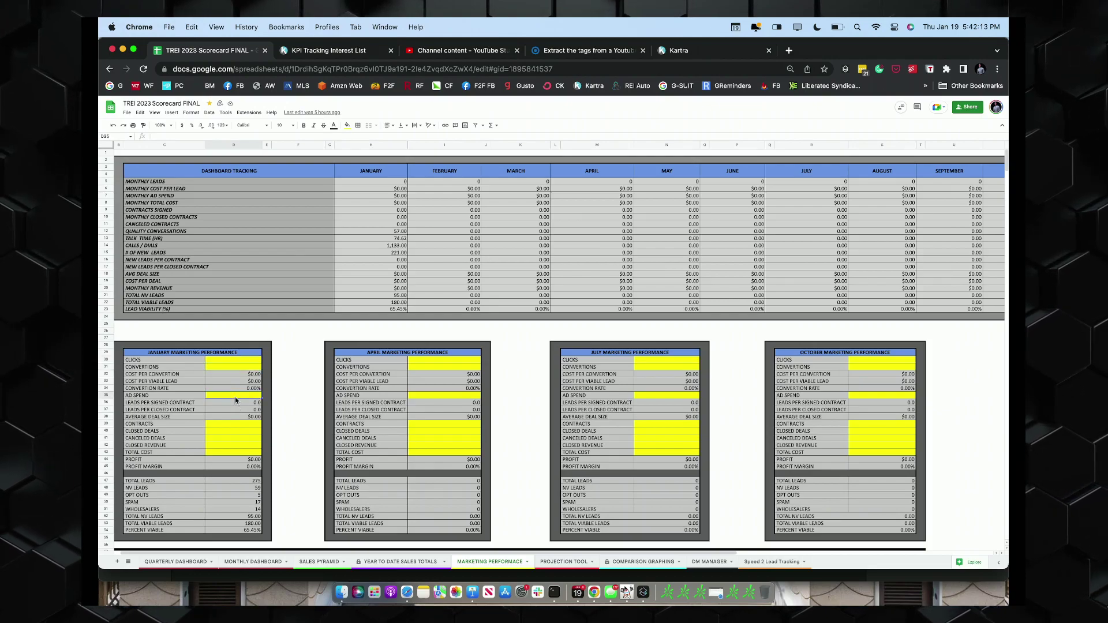
click(229, 439)
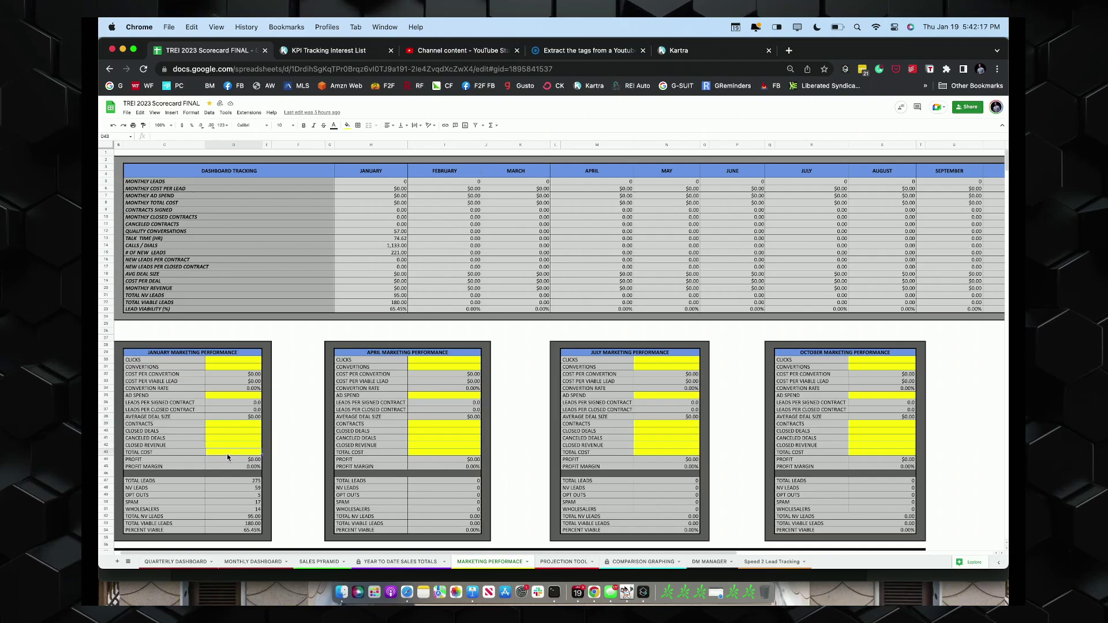
click(226, 460)
click(227, 453)
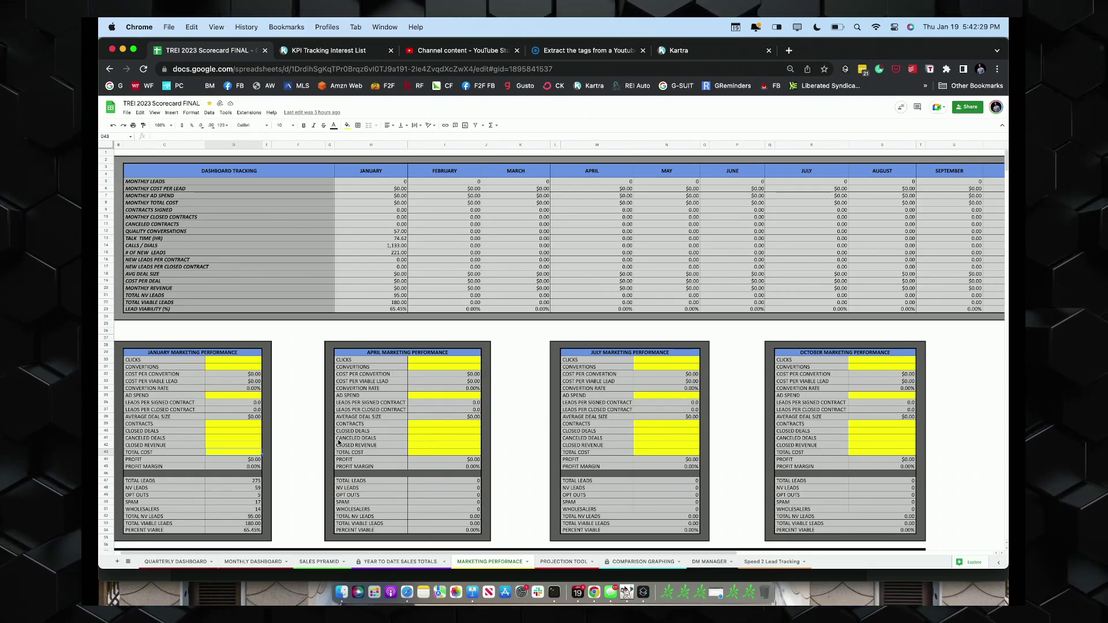
scroll(339, 442, down, 8)
scroll(199, 421, down, 12)
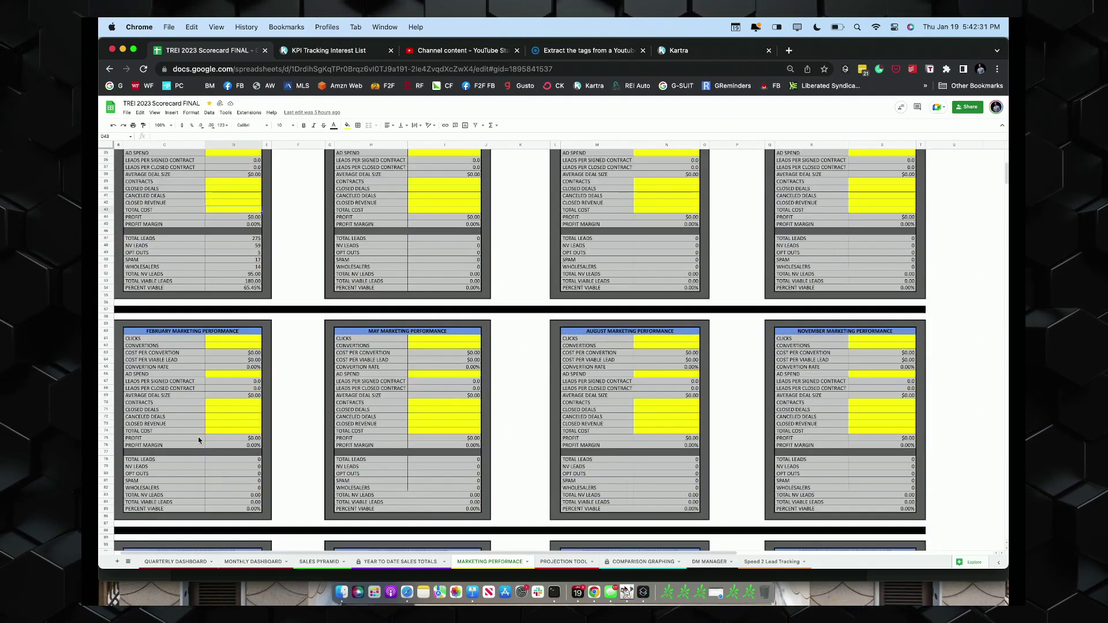
scroll(199, 438, up, 20)
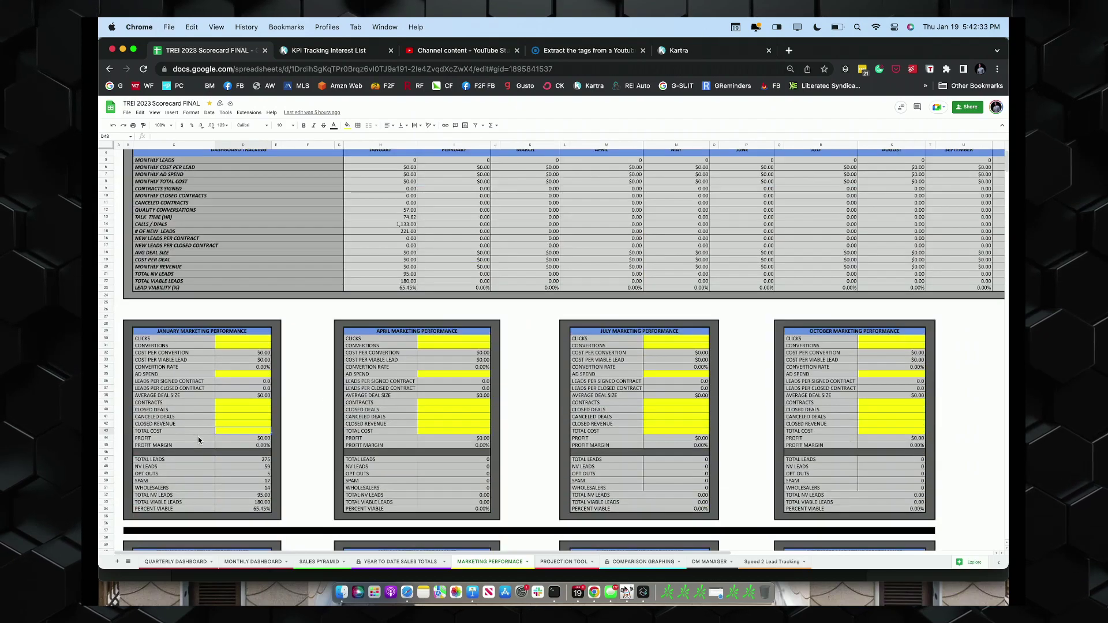
Review the Projection Tool's YTD and Current Month tables projecting 10,400 leads and 175 closed deals
click(569, 562)
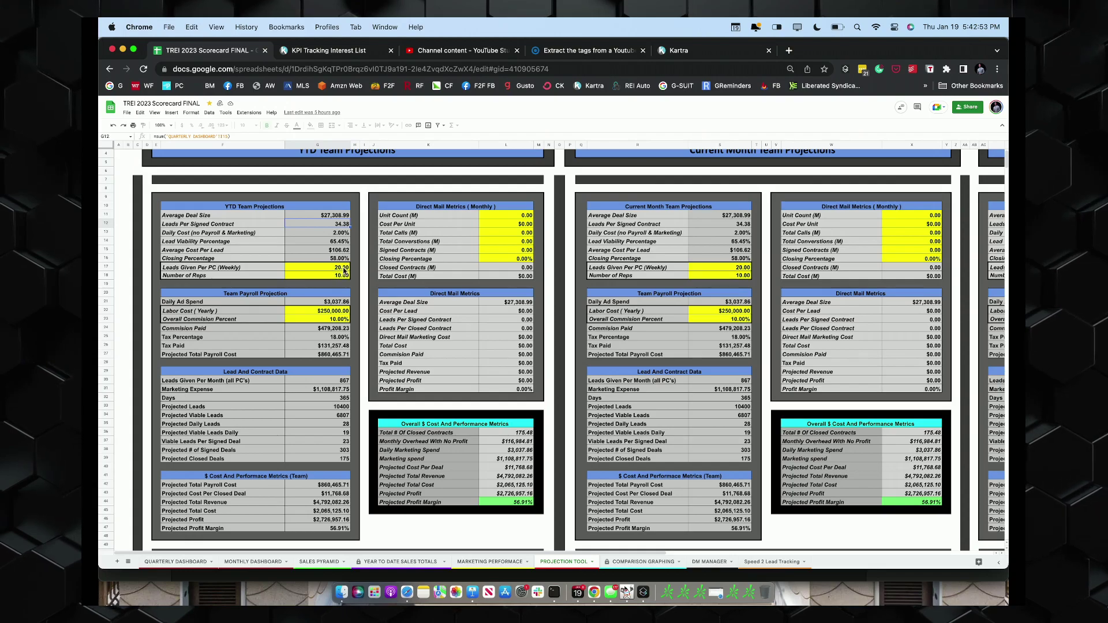
scroll(341, 273, down, 1)
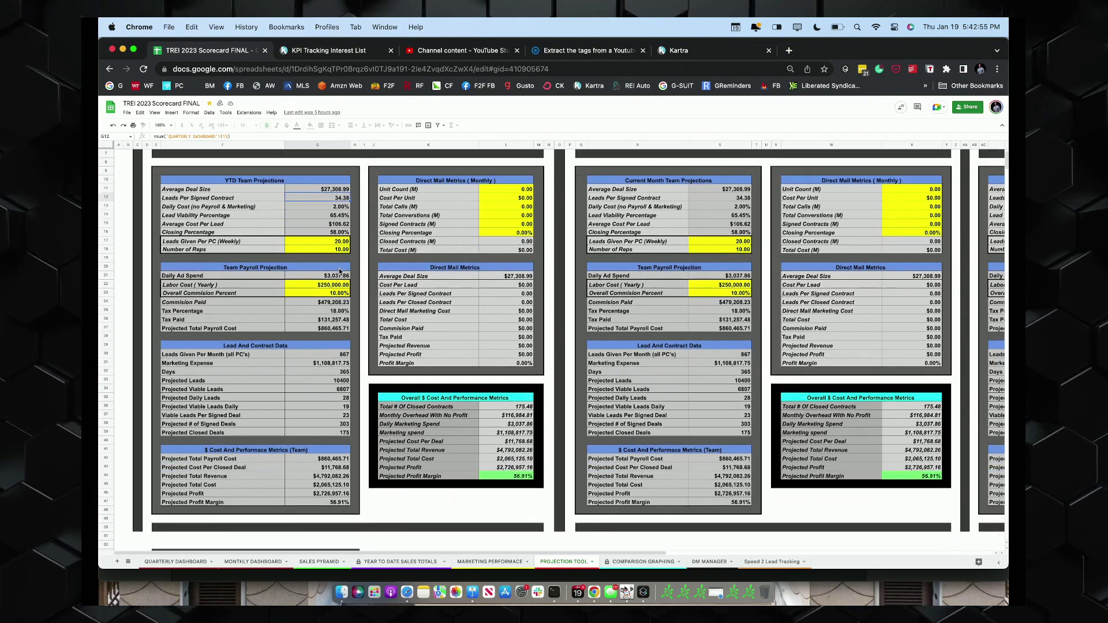
scroll(329, 282, down, 1)
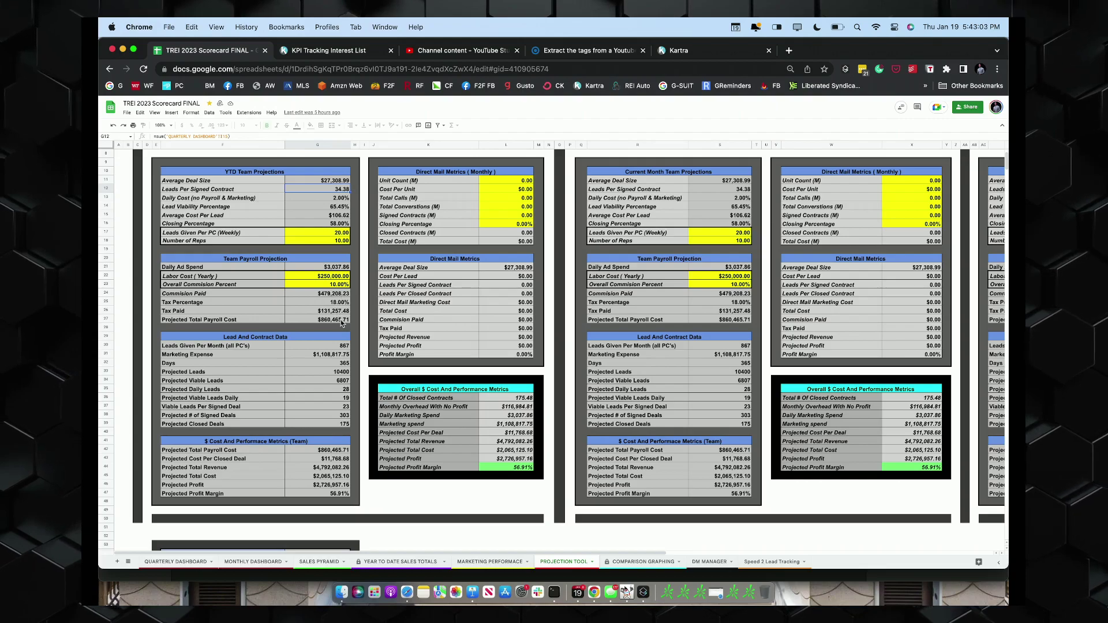
scroll(341, 324, down, 2)
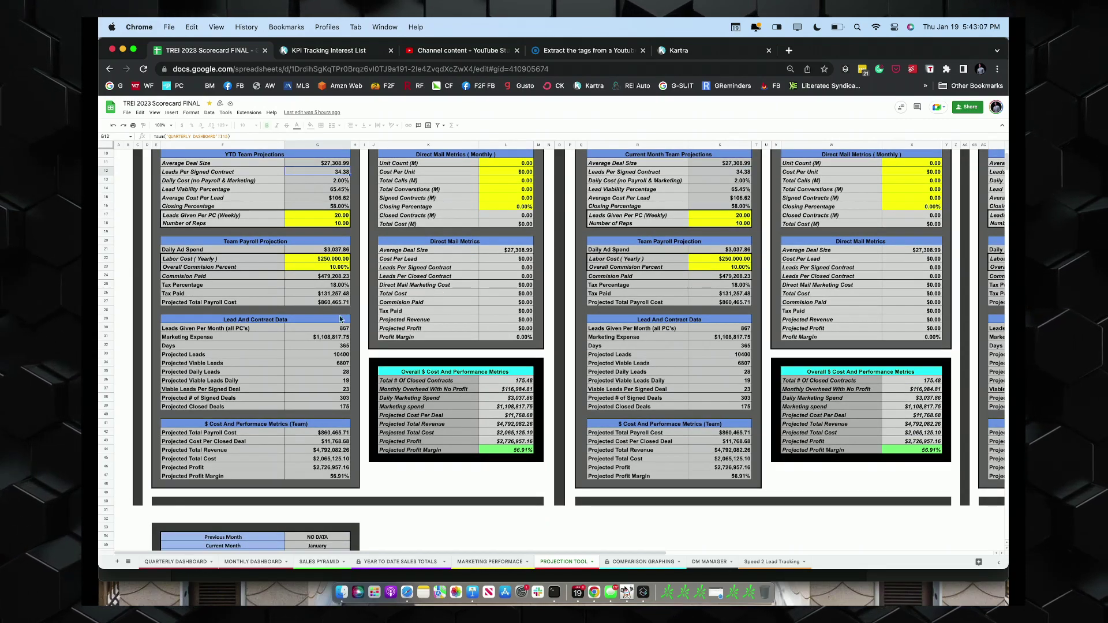
scroll(341, 318, down, 4)
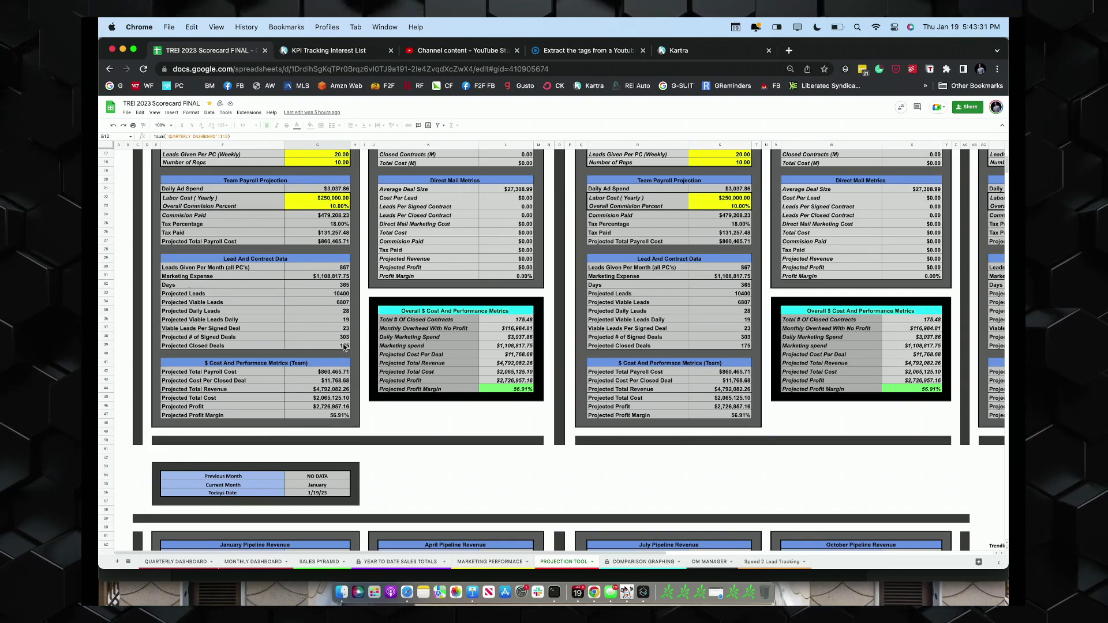
scroll(344, 347, up, 5)
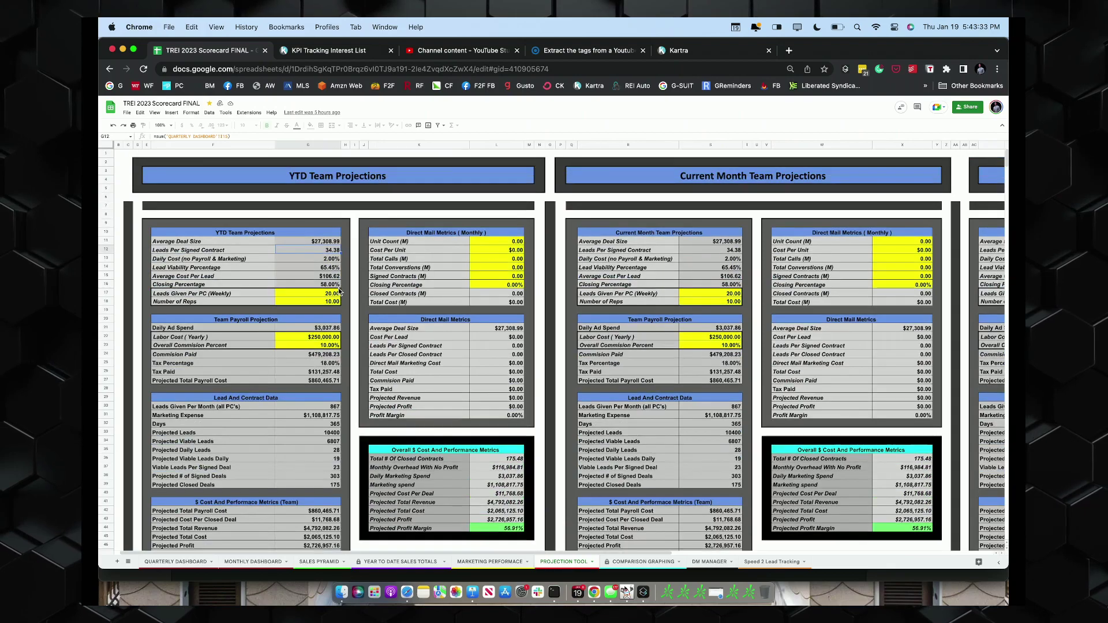
scroll(313, 384, down, 2)
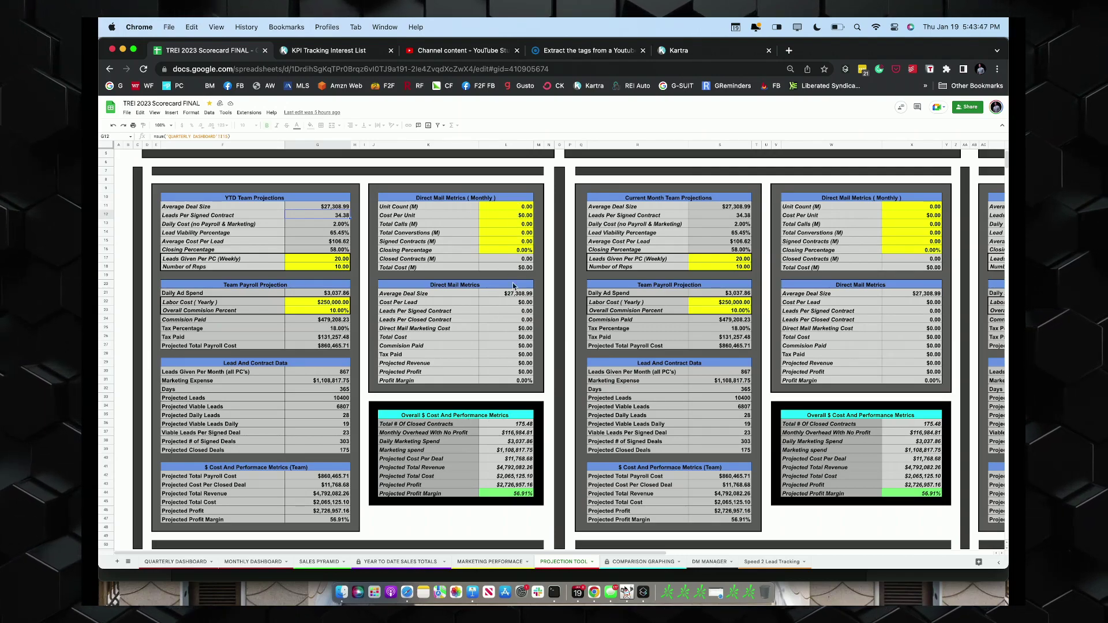
scroll(477, 415, down, 1)
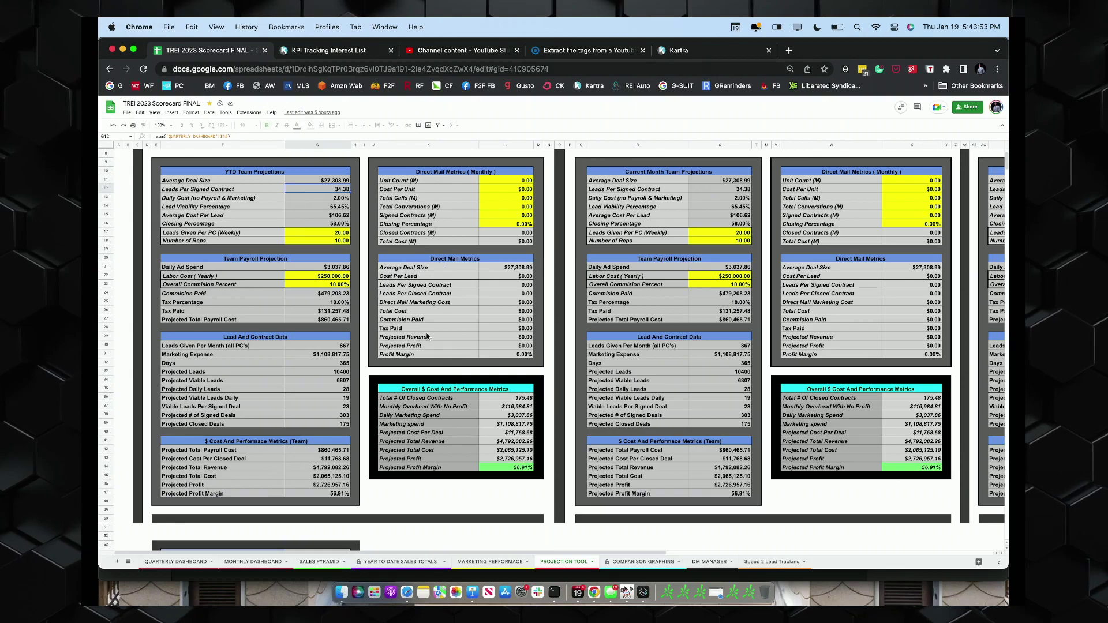
scroll(437, 354, down, 1)
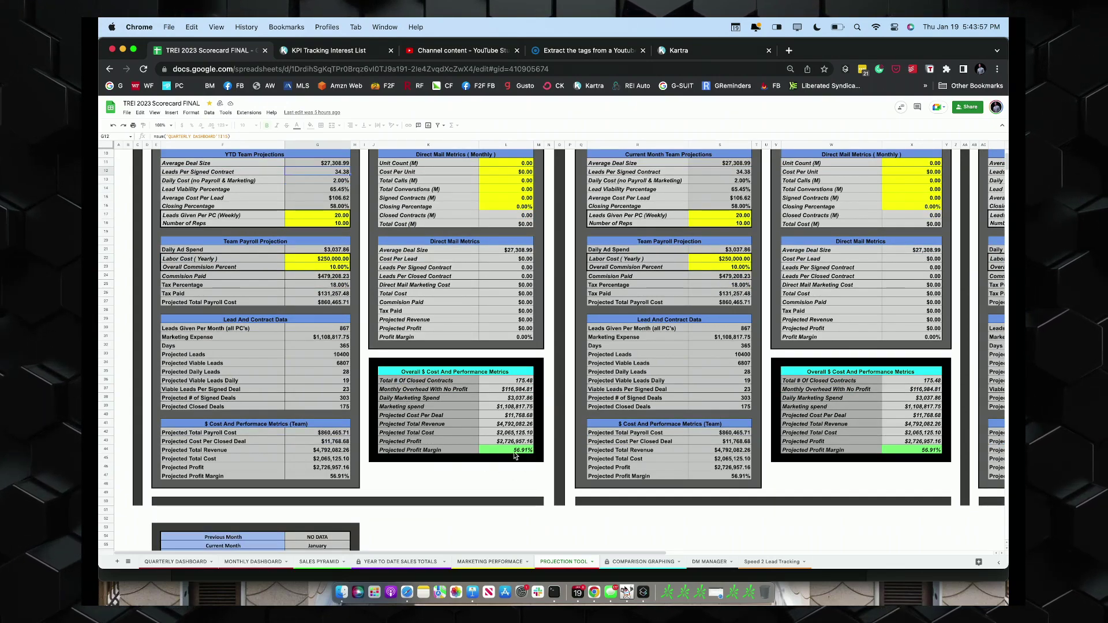
scroll(515, 456, down, 20)
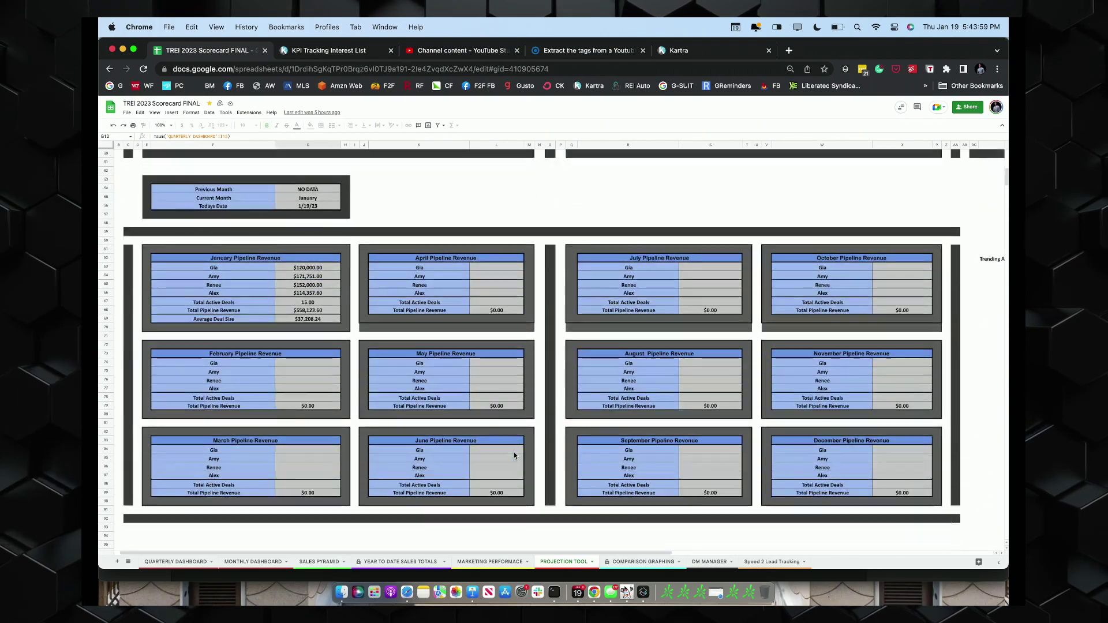
scroll(514, 452, up, 1)
scroll(514, 456, down, 1)
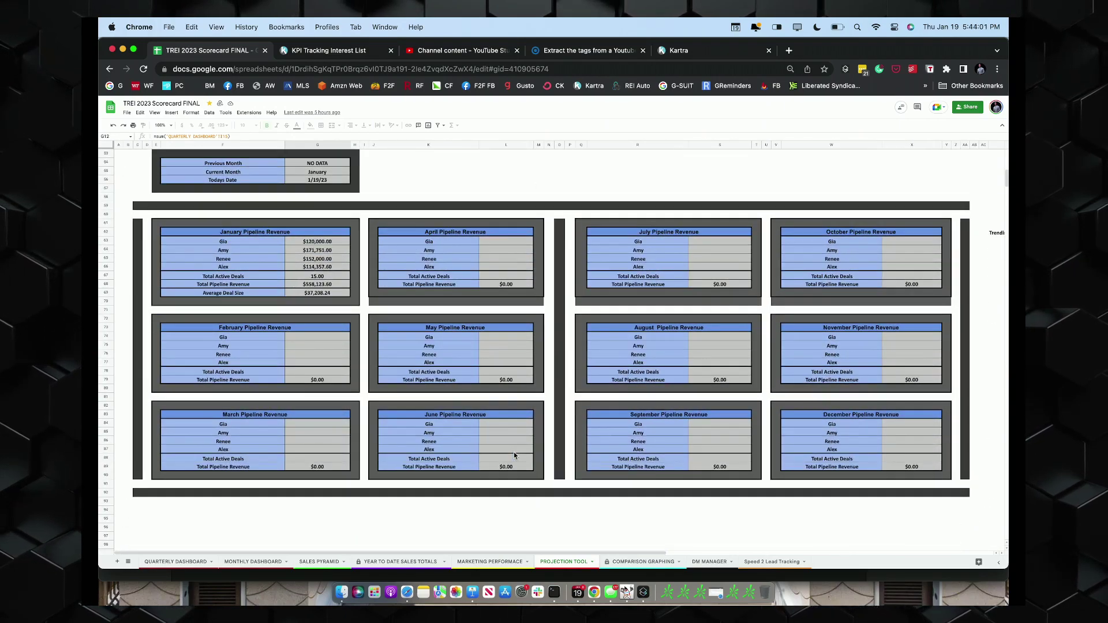
scroll(513, 454, up, 2)
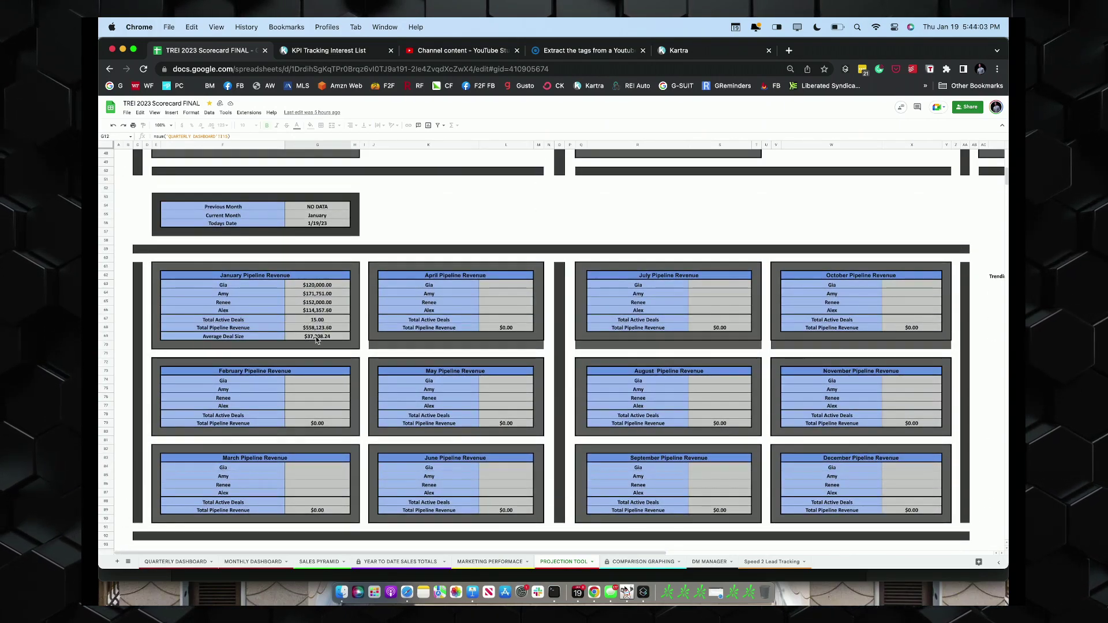
scroll(519, 260, up, 20)
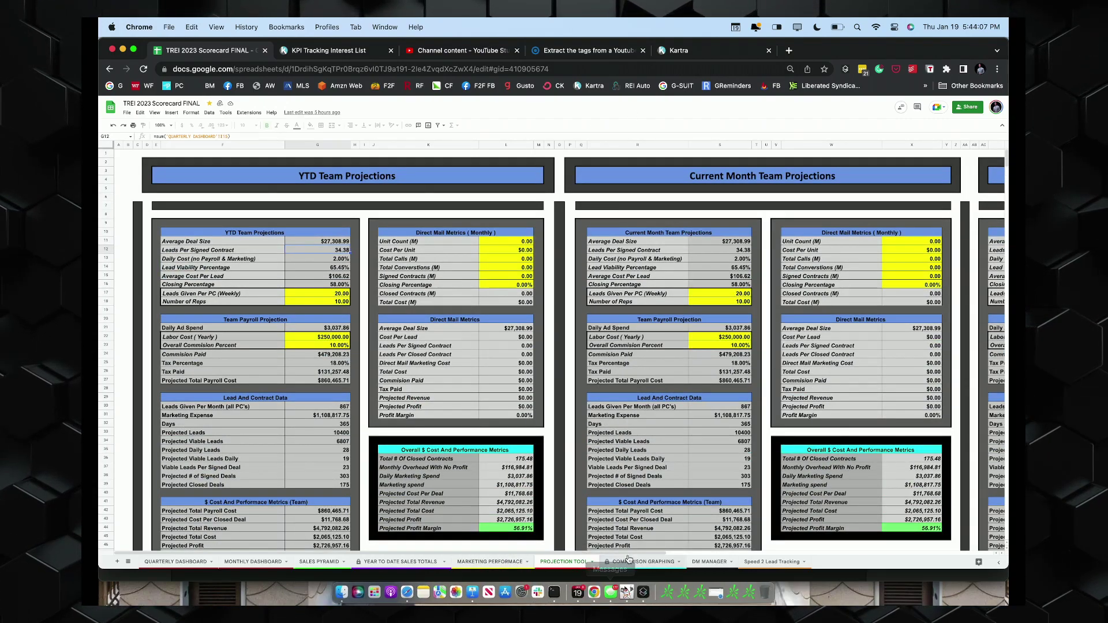
Look over the Comparison Graphing charts, then go to the DM Manager direct-mail tracker
click(644, 563)
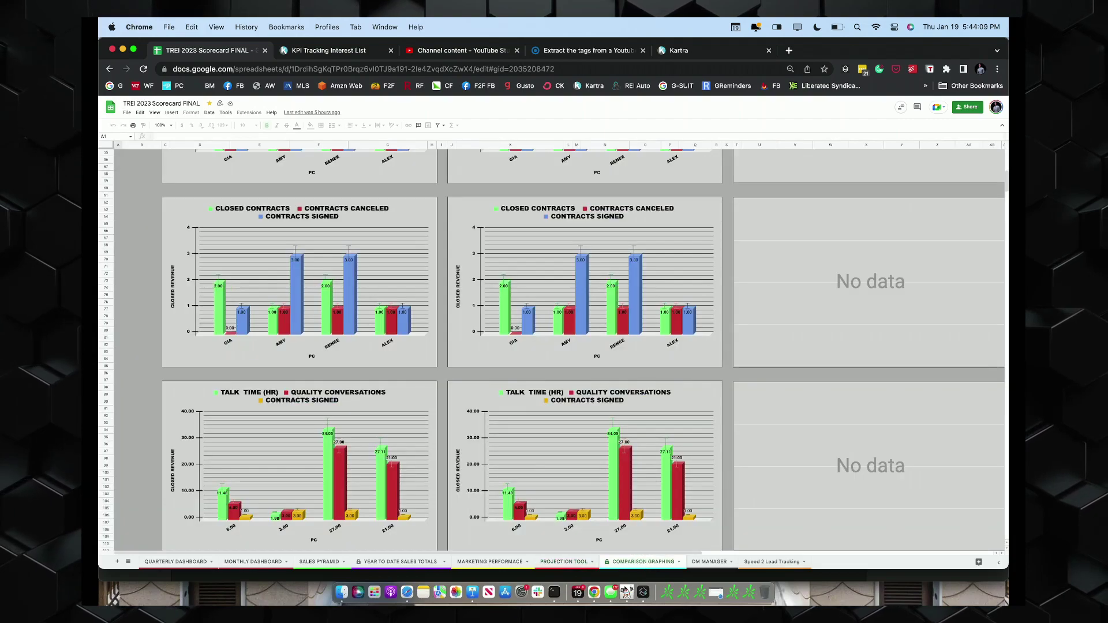
scroll(609, 481, up, 5)
scroll(608, 479, down, 8)
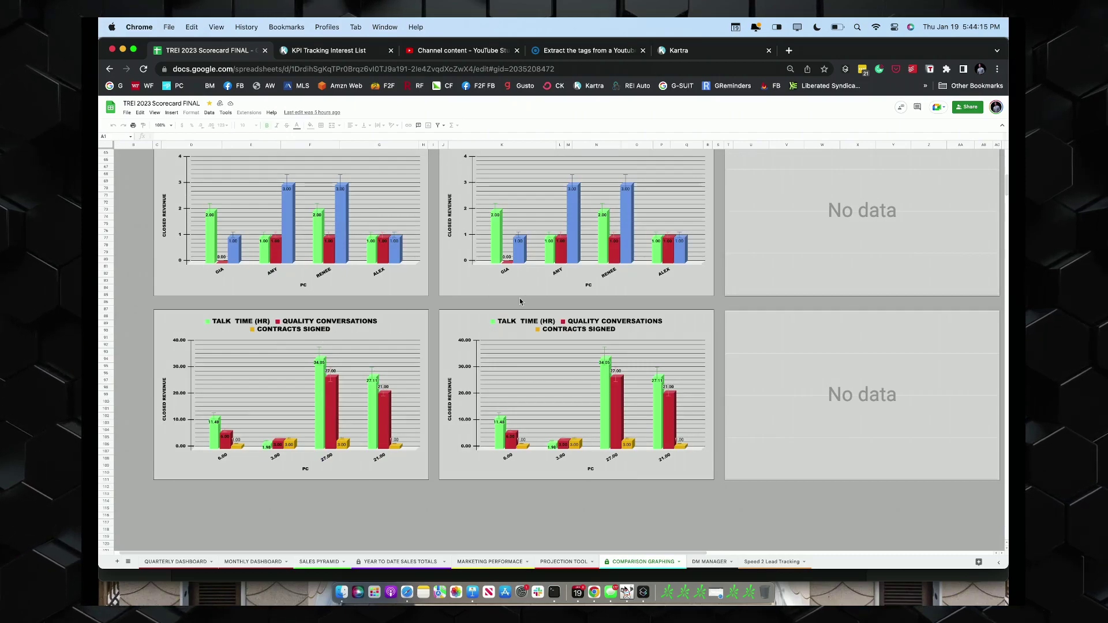
scroll(519, 301, up, 2)
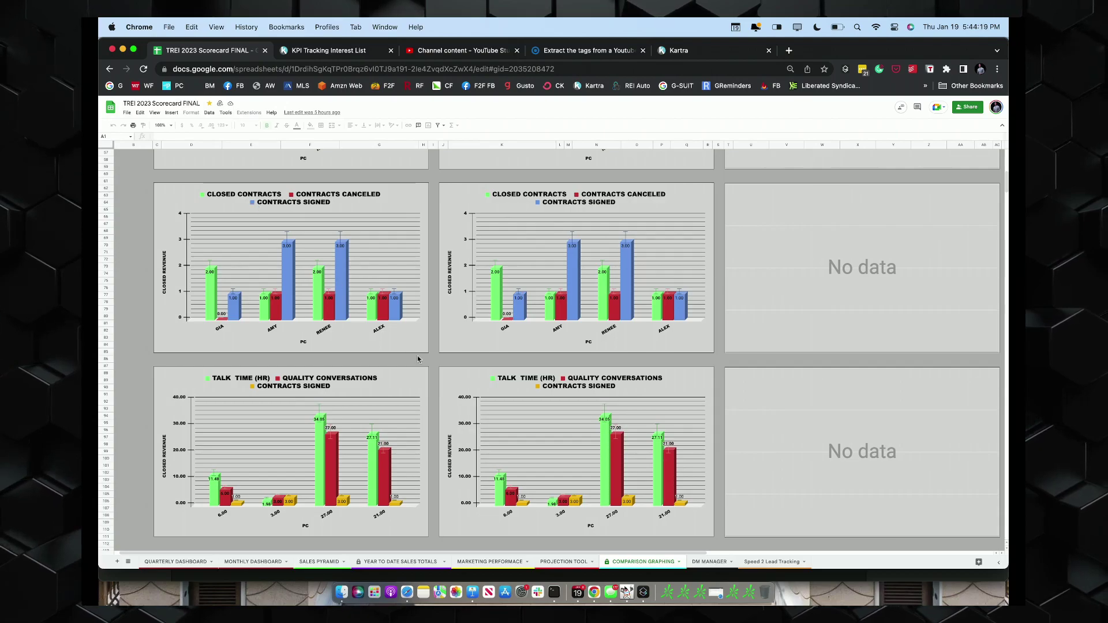
scroll(418, 358, down, 2)
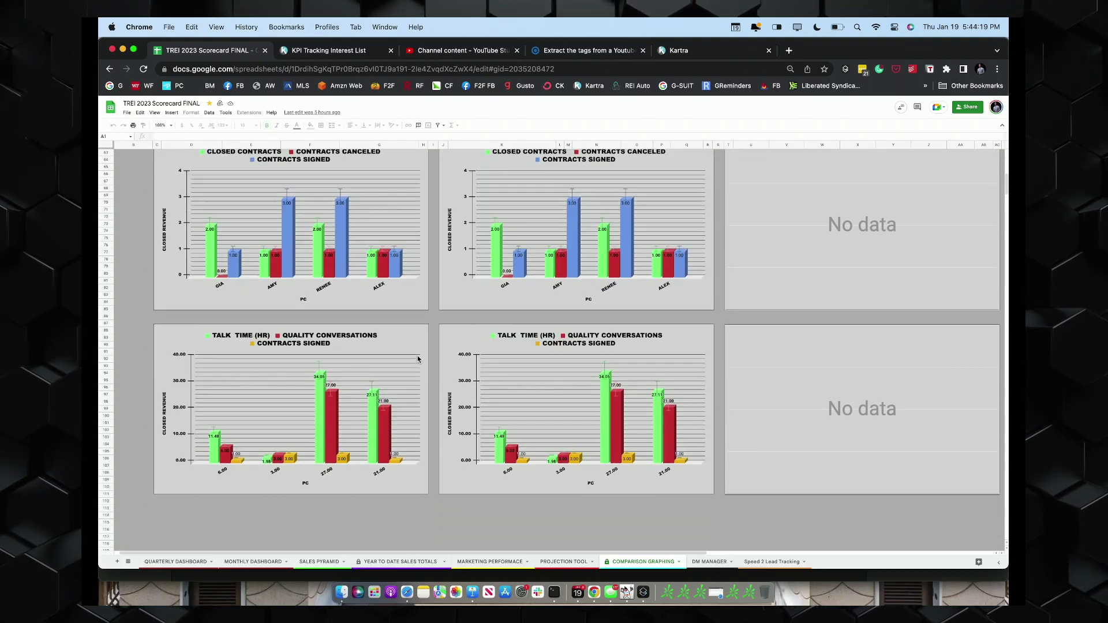
click(711, 563)
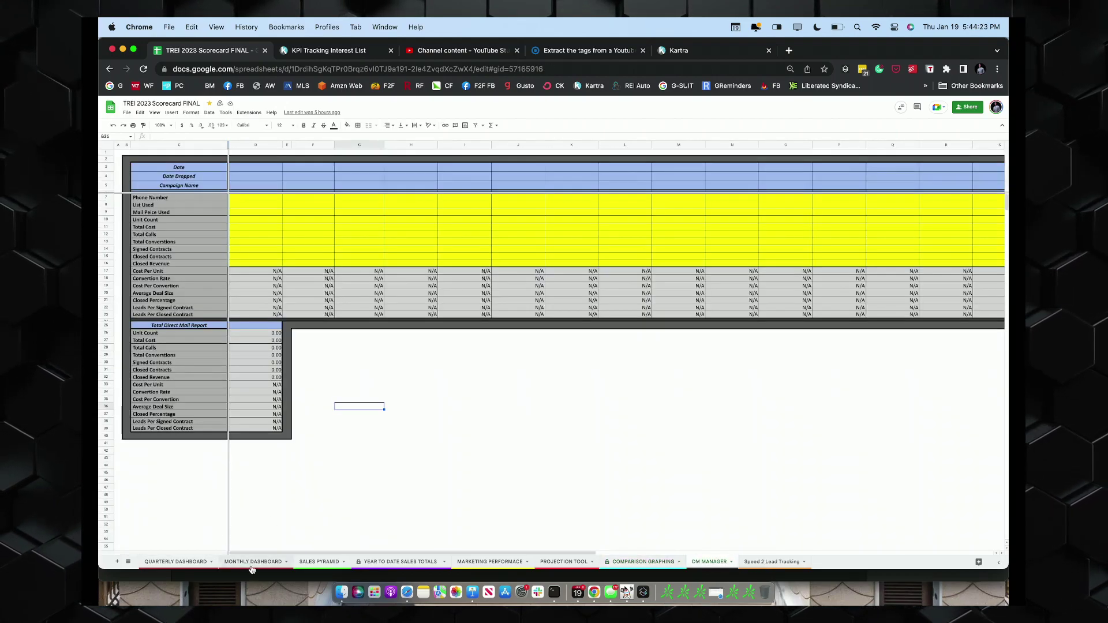
Go to the Monthly Dashboard, where January shows 275 total leads against a 500.00 goal
click(252, 568)
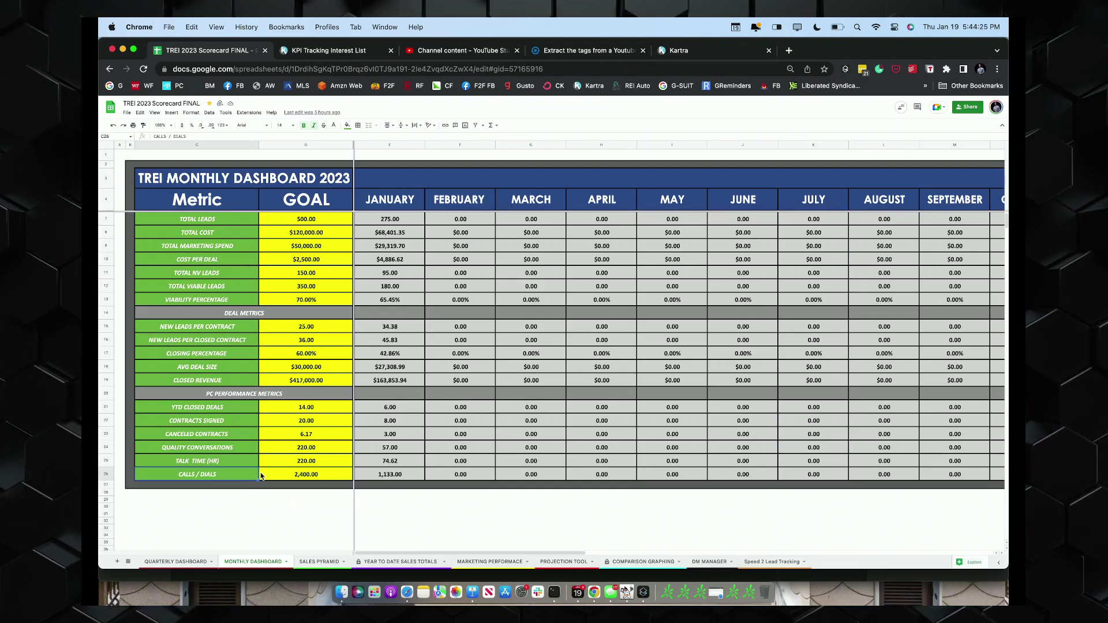